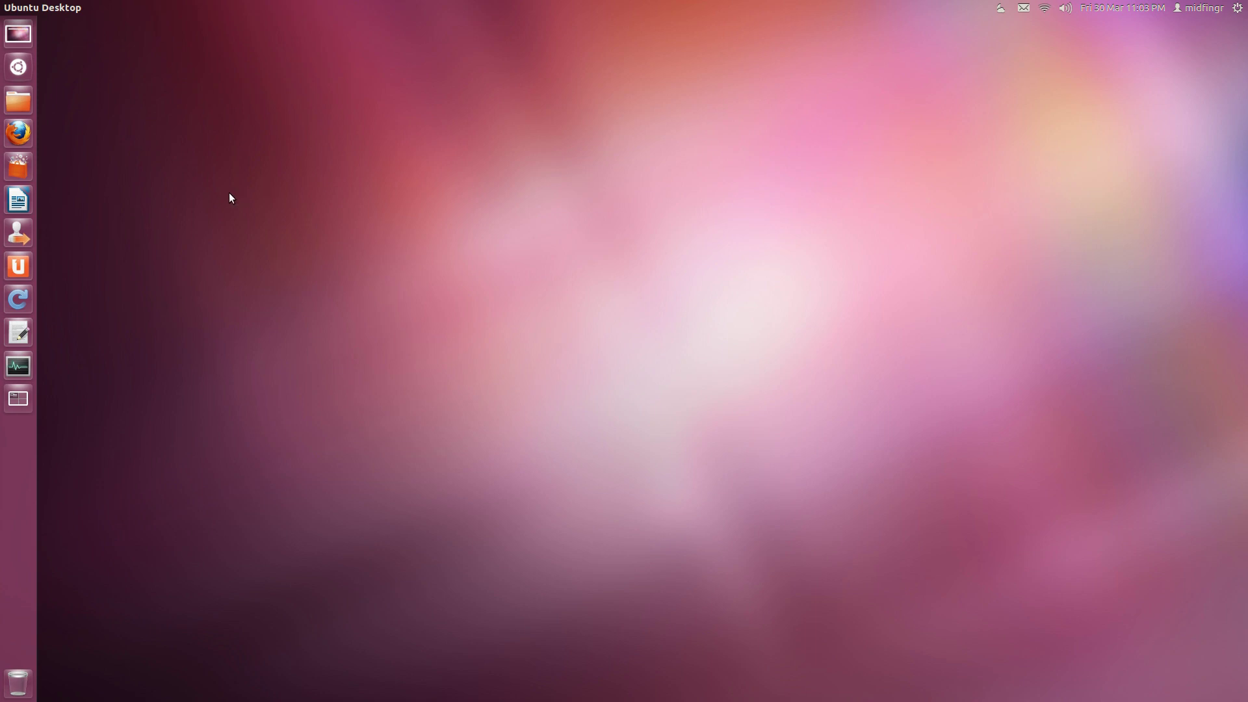
Dismiss the Ubuntu 12.04 internal error dialog, leaving the option to send an error report enabled
mouse_move(73, 5)
mouse_move(142, 13)
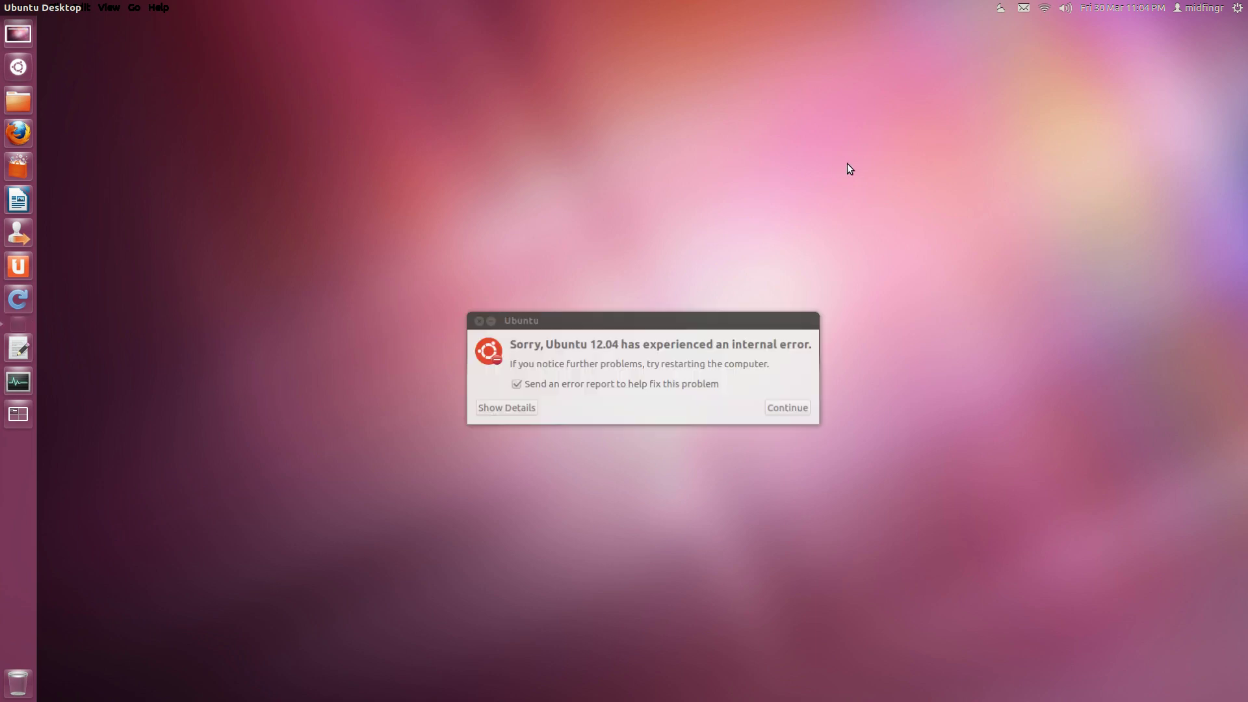
click(788, 407)
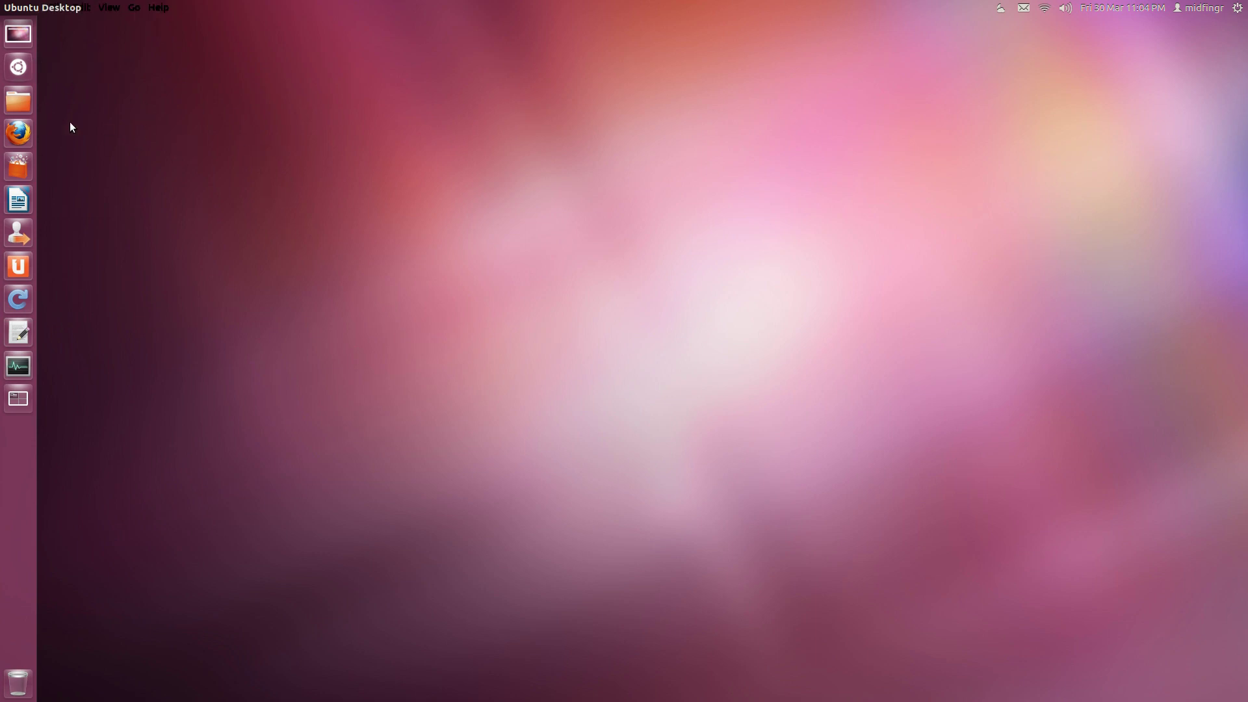
Look at the quick list of the Home Folder launcher entry and close it again
right_click(24, 102)
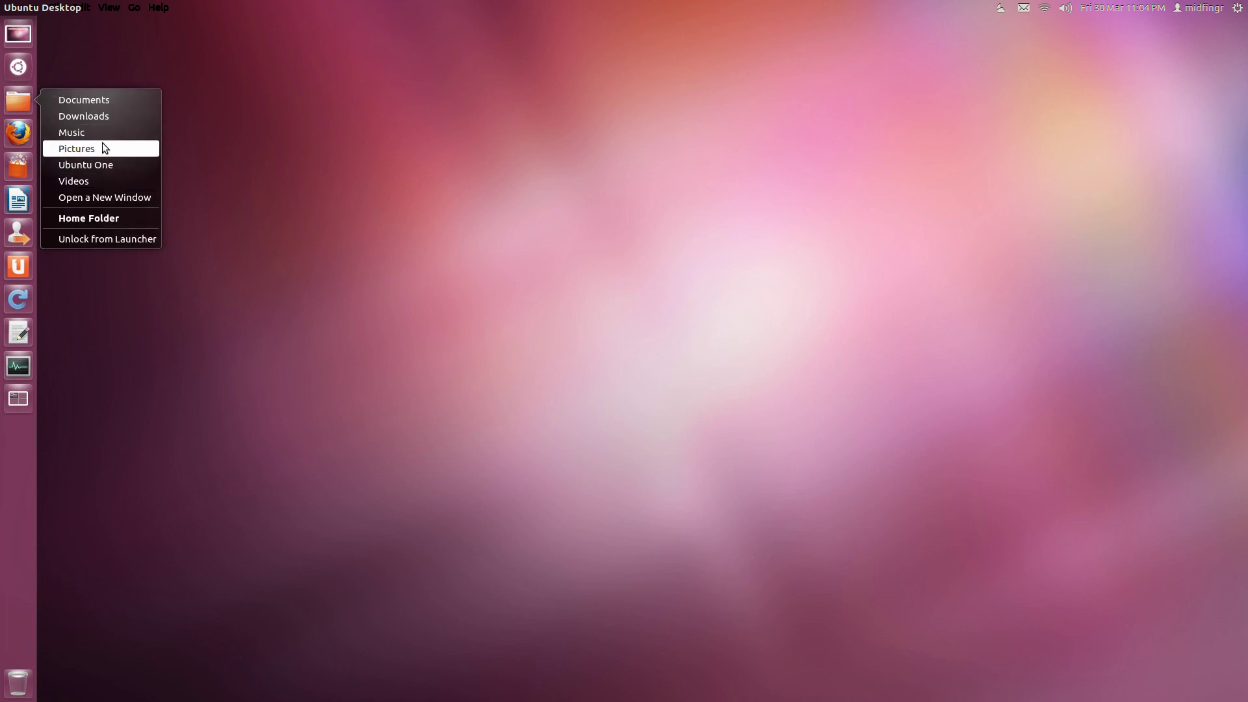
click(163, 355)
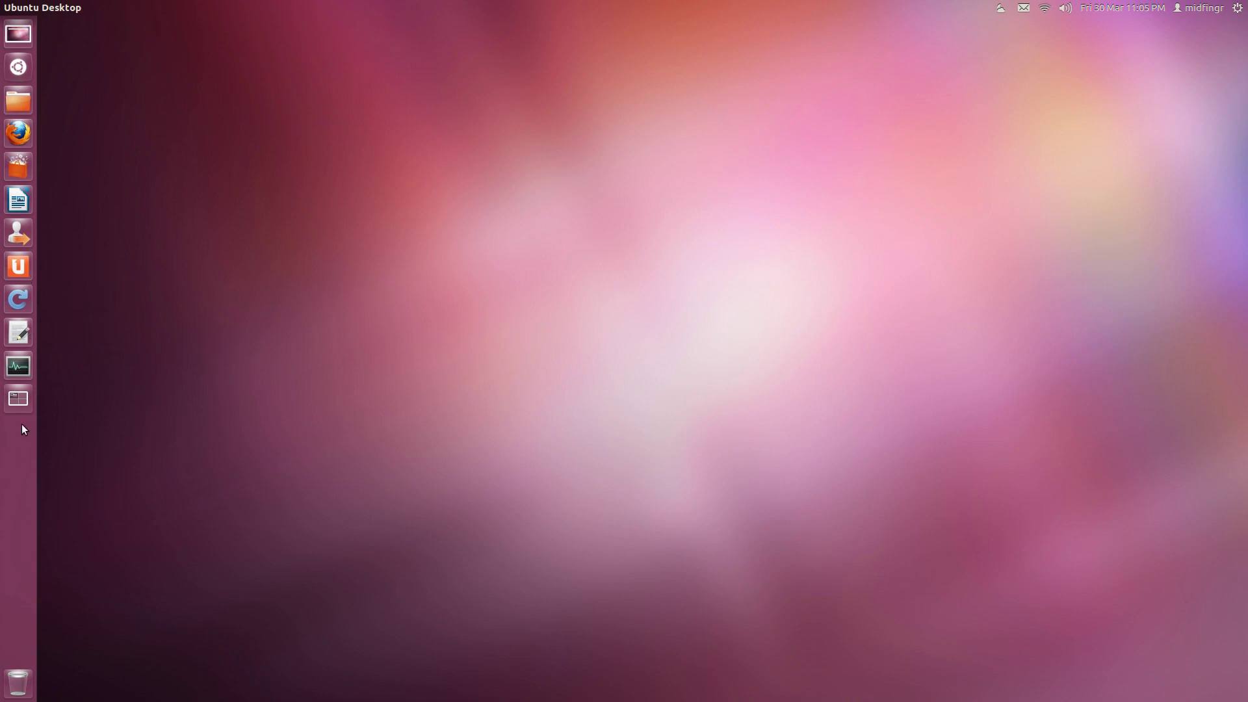
Open Ubuntu Software Centre and install Audacity from the Top Rated section, authenticating with the account password
click(28, 178)
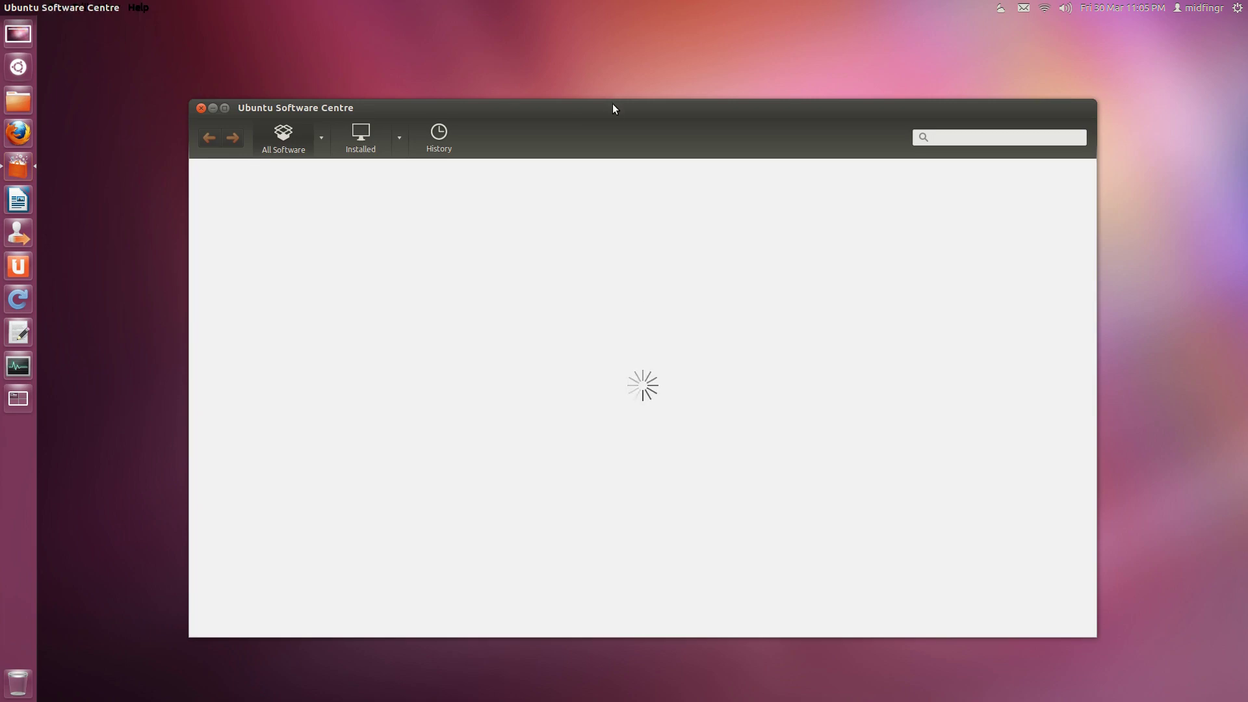
drag(612, 104, 584, 90)
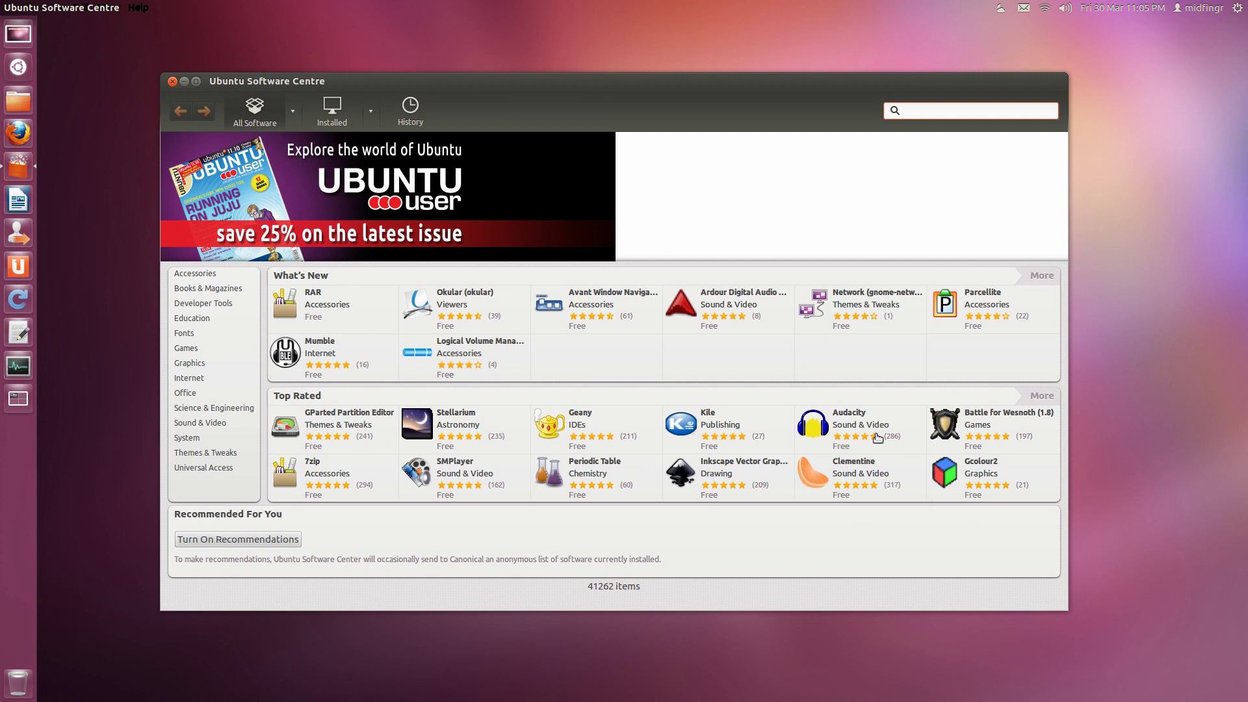
click(844, 423)
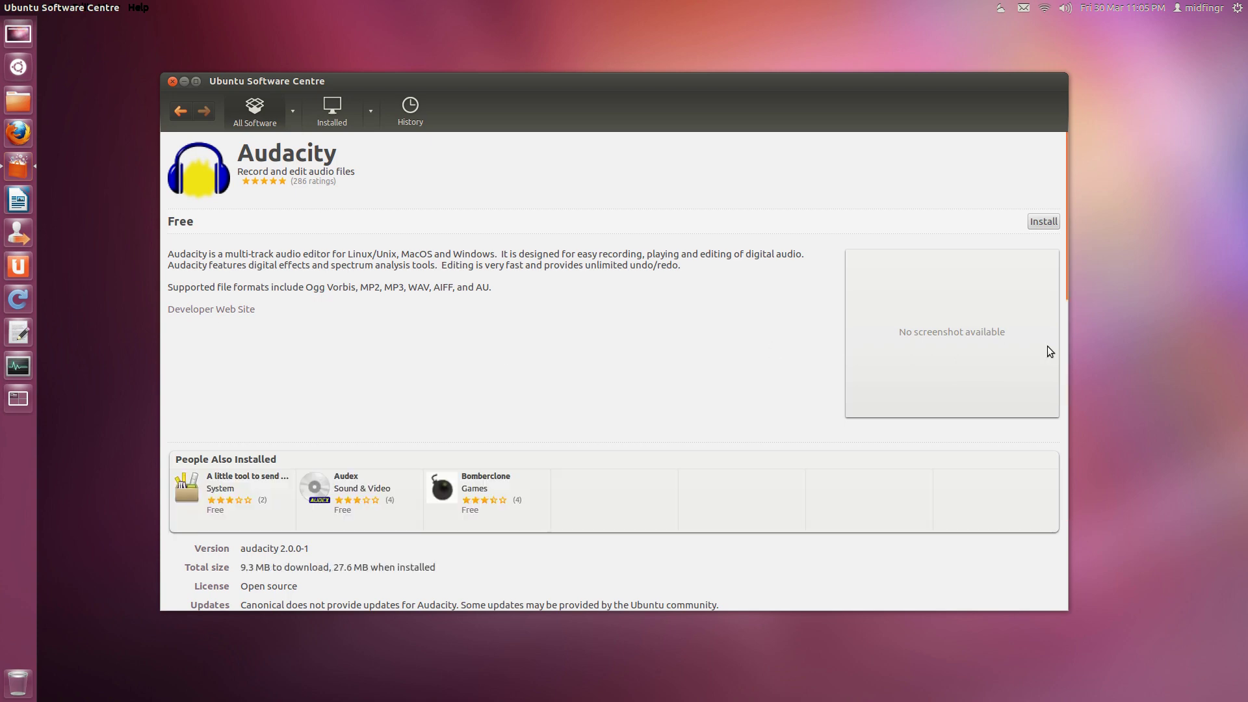
click(1043, 222)
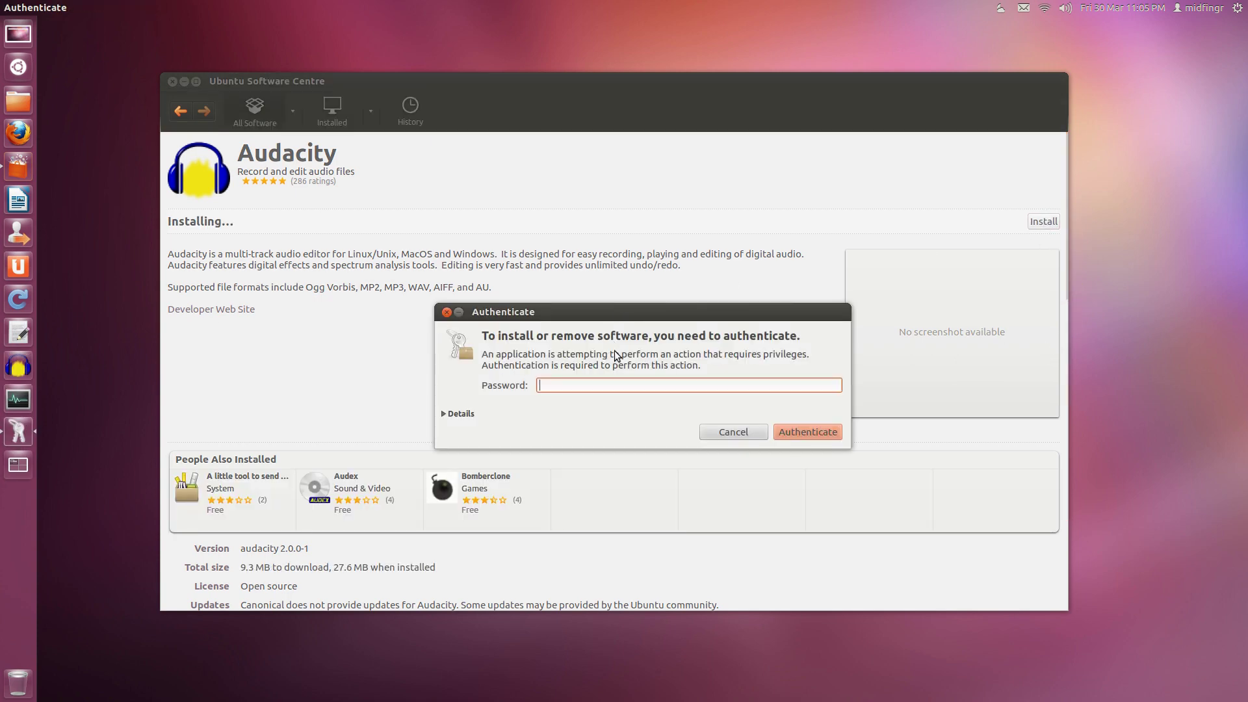
text(••••••••)
key(Return)
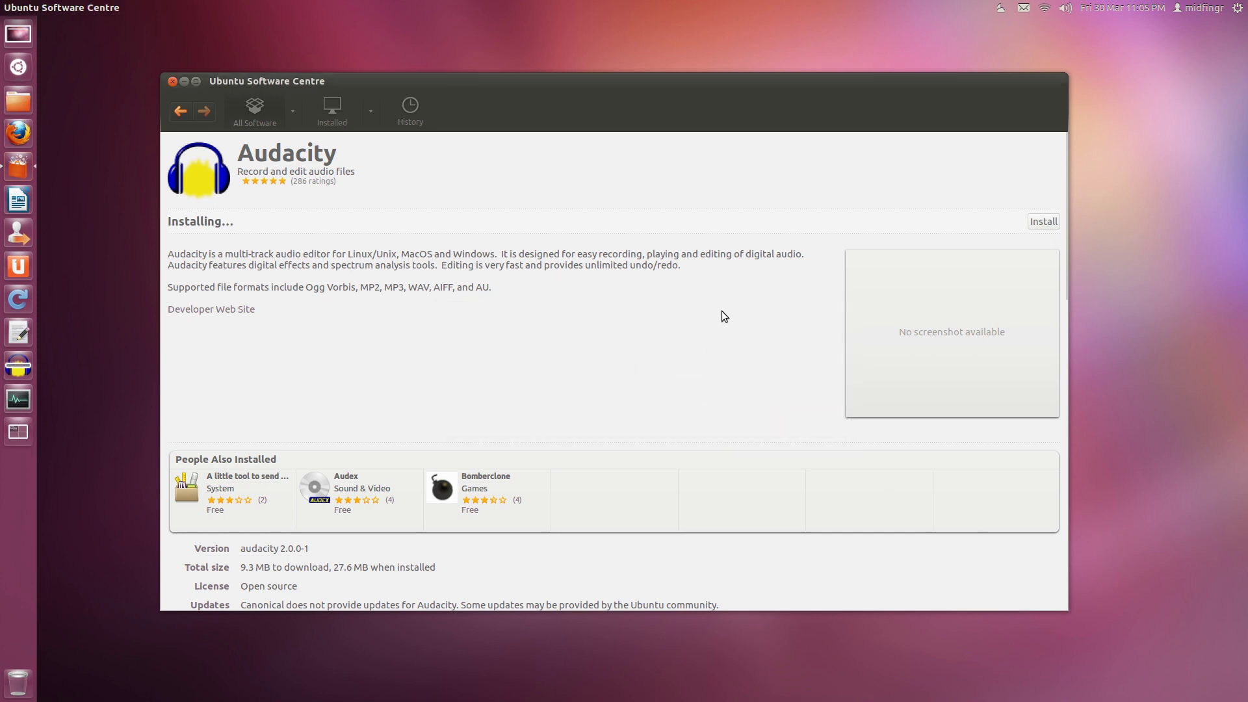
Examine Audacity's description, version details and user reviews while it installs
scroll(722, 311, down, 2)
scroll(699, 397, down, 2)
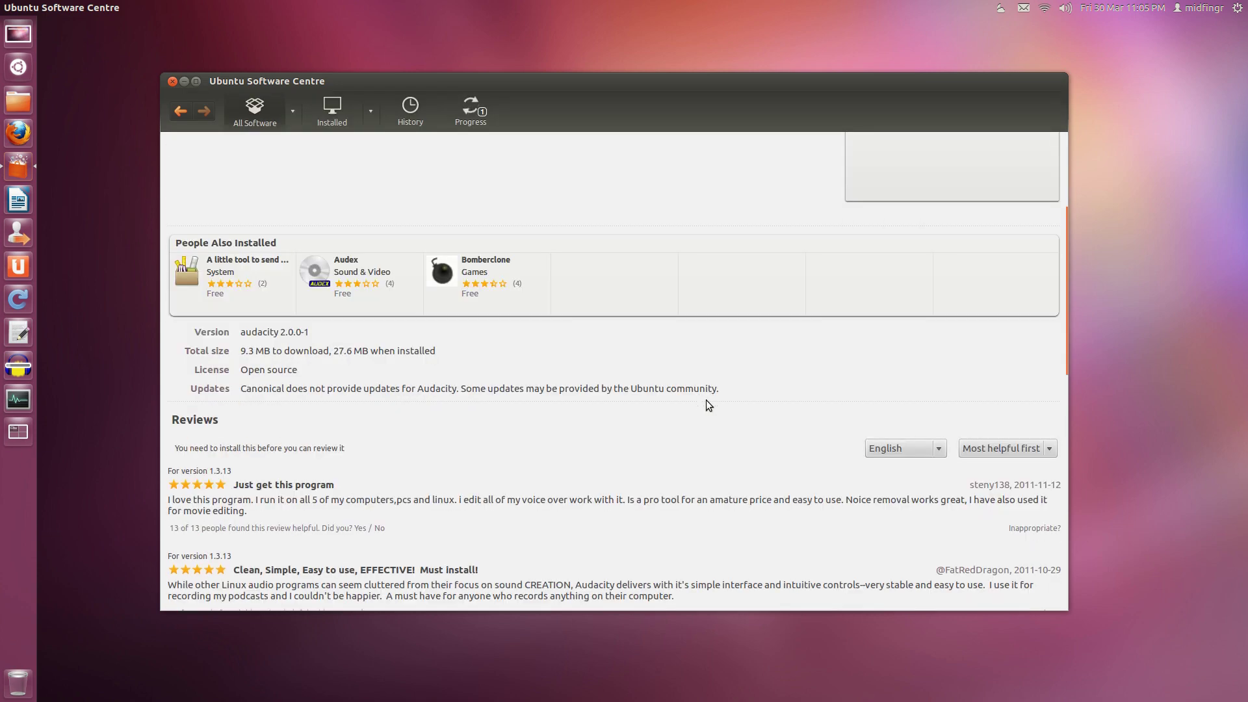
scroll(950, 393, up, 1)
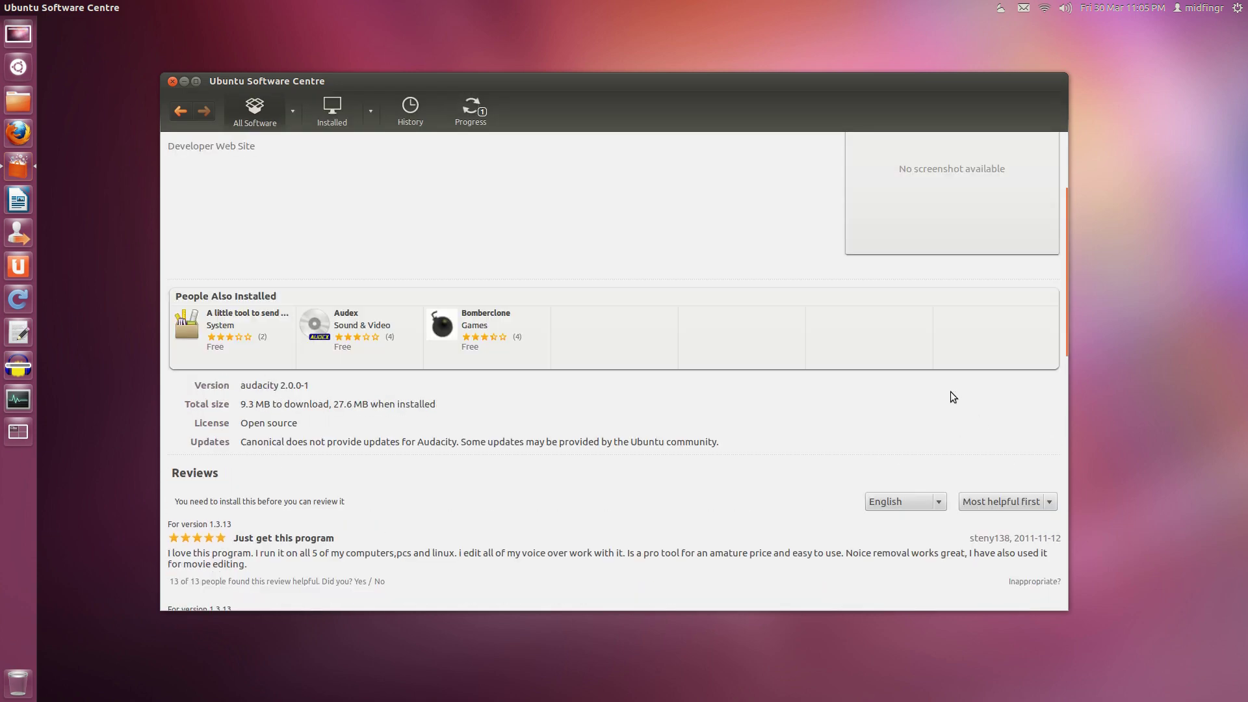
scroll(958, 381, up, 1)
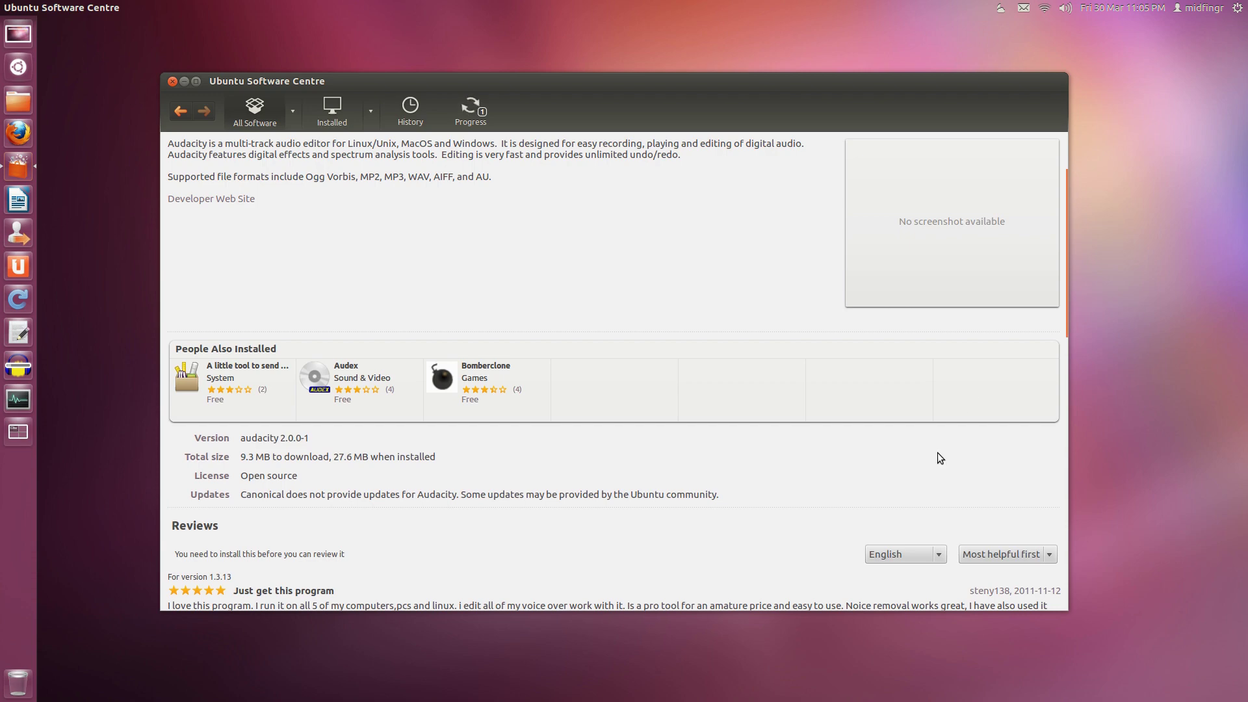
scroll(941, 450, up, 1)
scroll(730, 449, up, 1)
scroll(728, 423, down, 1)
scroll(728, 396, up, 1)
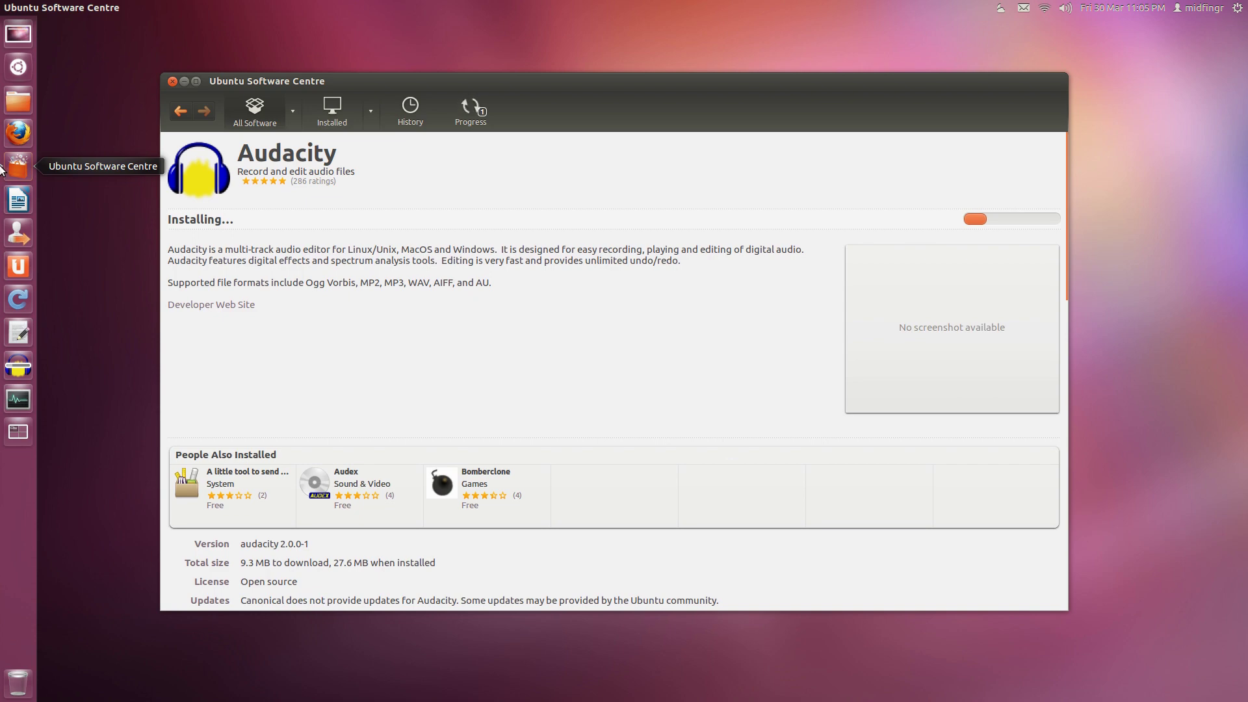
Minimise Ubuntu Software Centre and look at the quick list of Audacity's new launcher entry
click(184, 82)
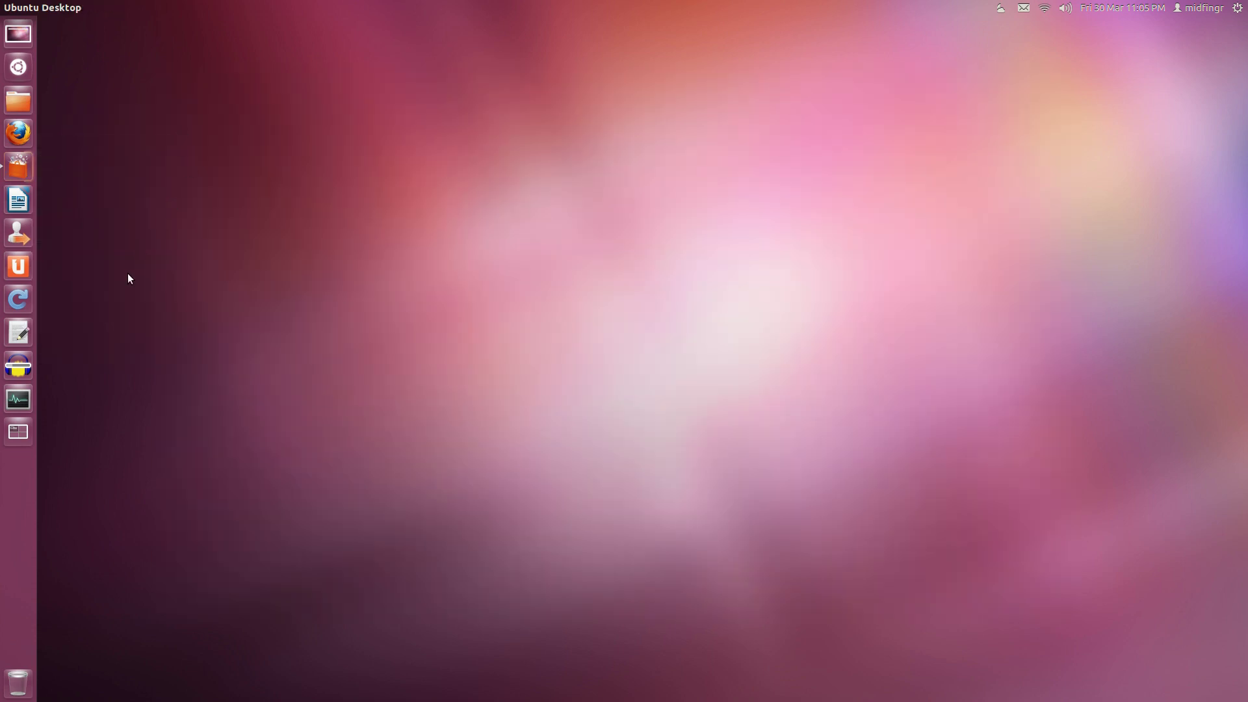
right_click(23, 375)
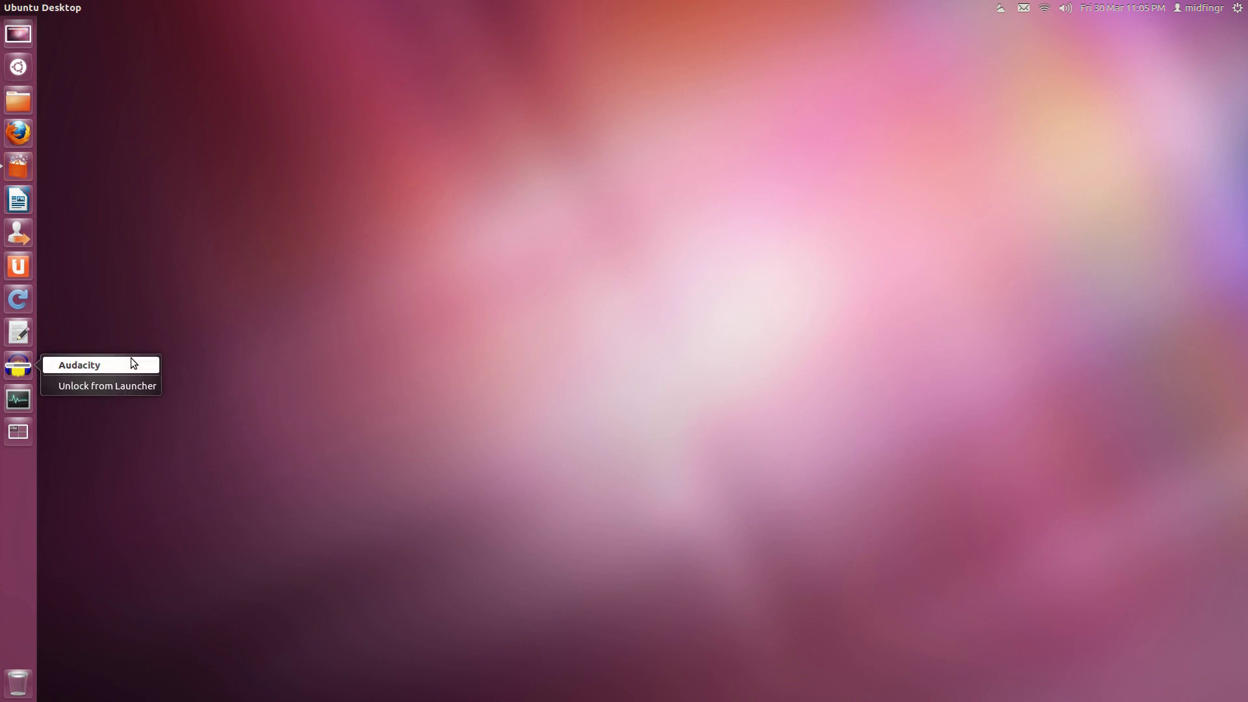
click(624, 247)
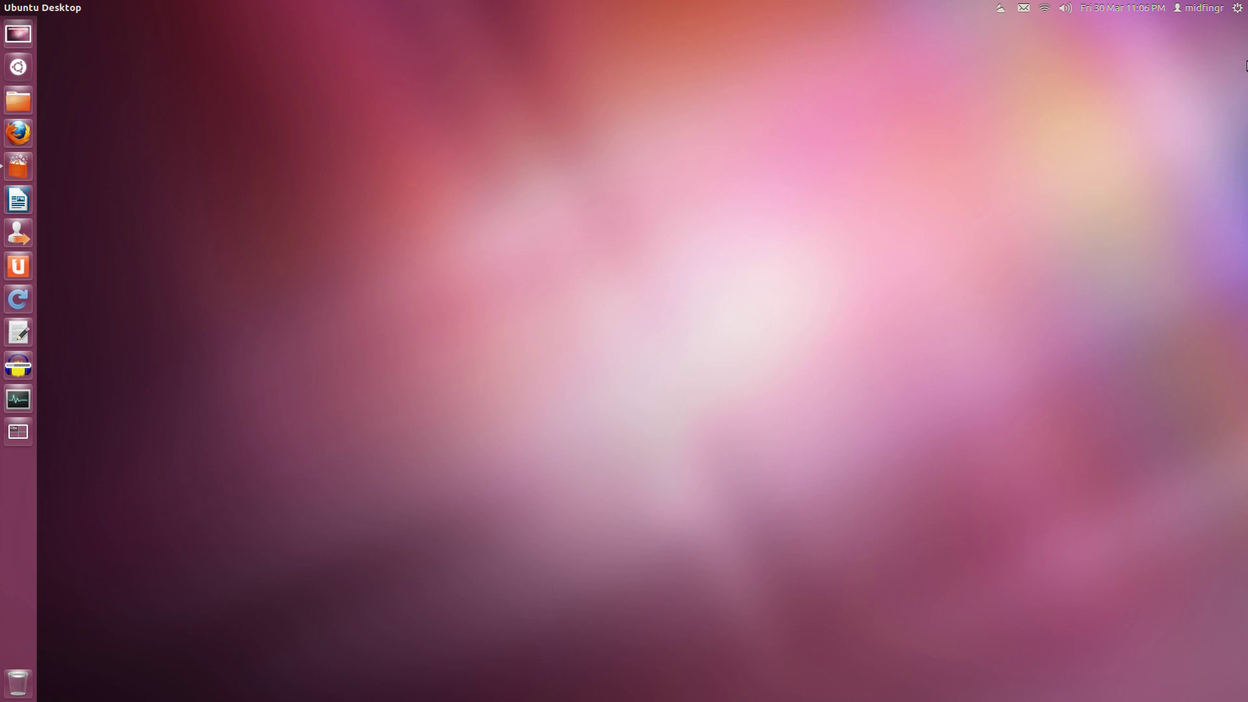
Open the Startup Applications preferences, examine the listed startup programs and their on/off setting, and close the dialog
click(1237, 9)
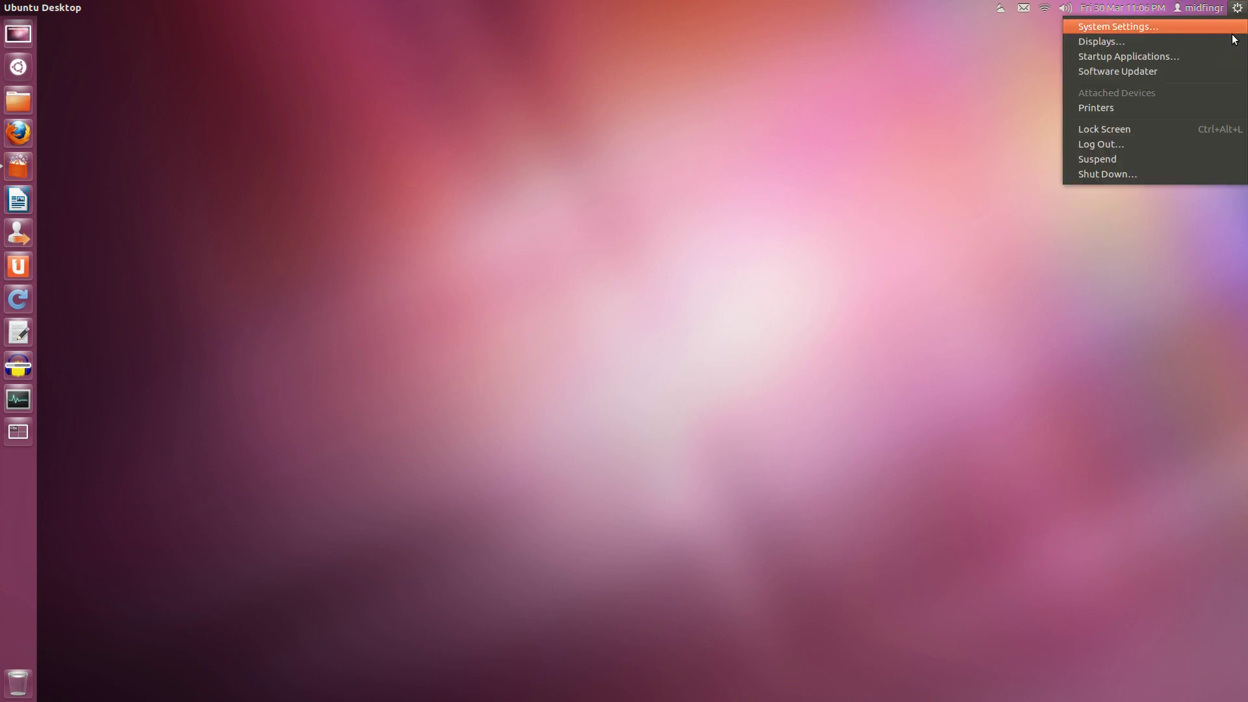
click(1219, 60)
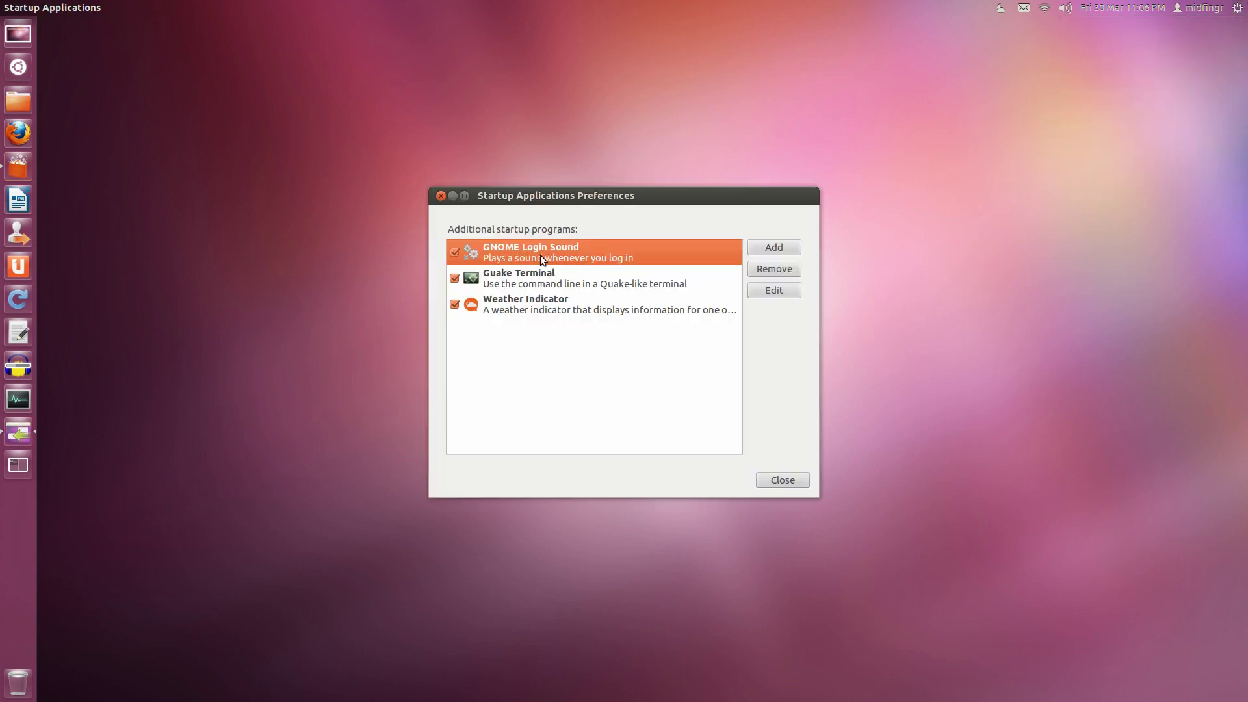
click(455, 252)
click(454, 252)
click(1239, 8)
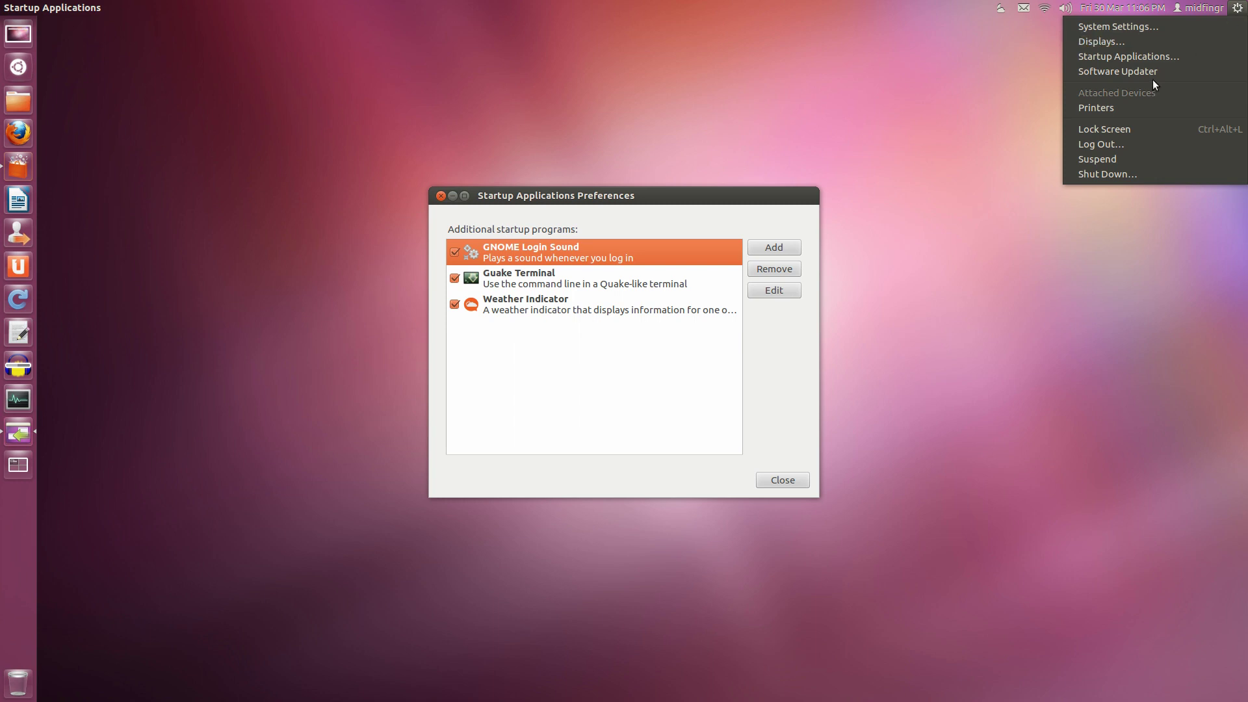
click(696, 362)
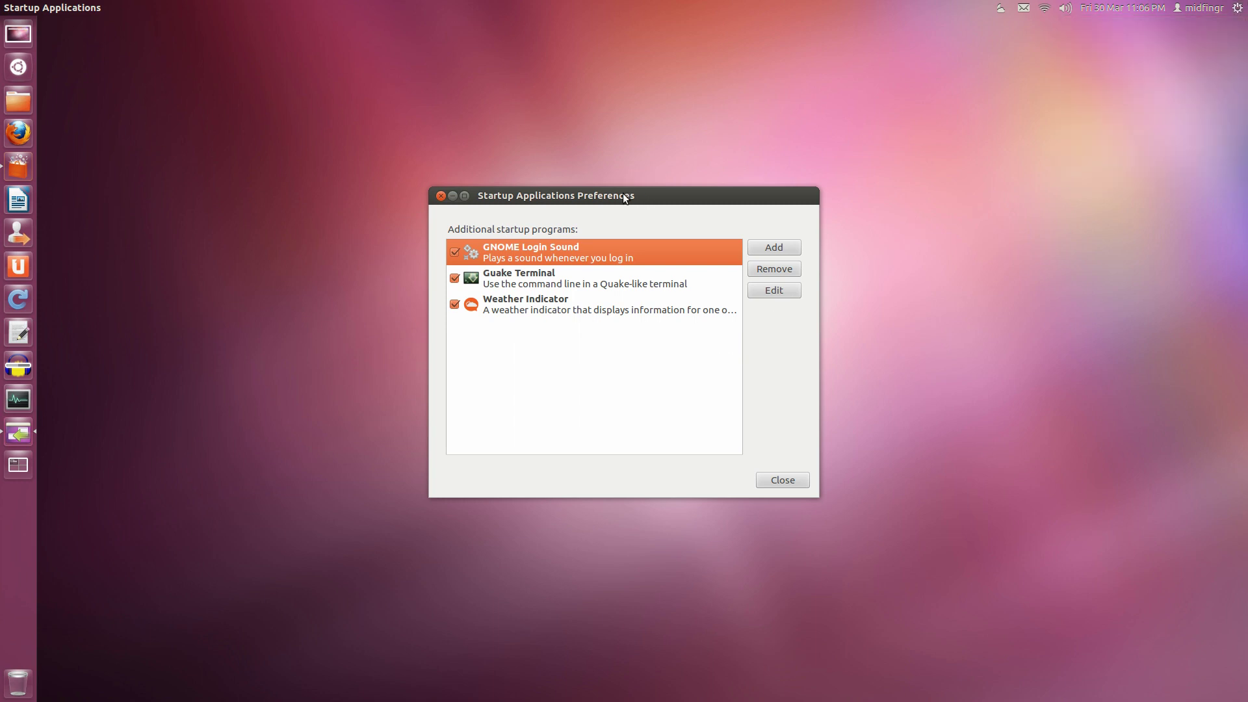
drag(626, 195, 672, 126)
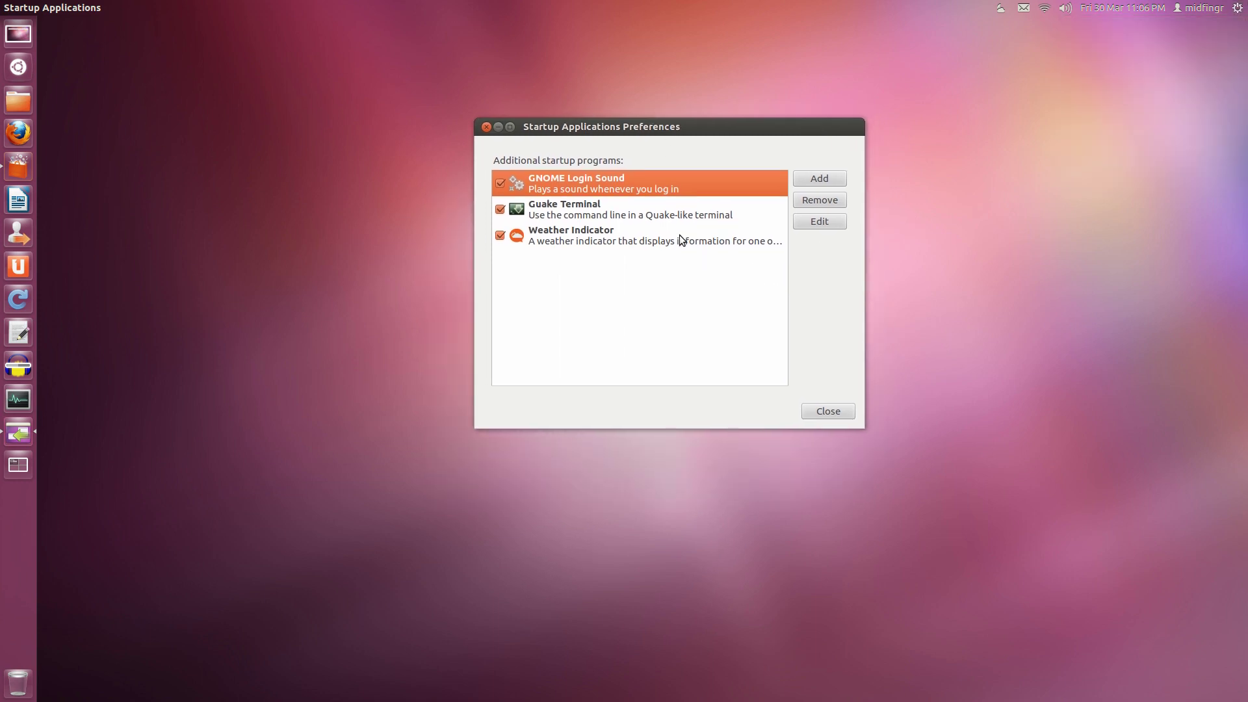
click(640, 225)
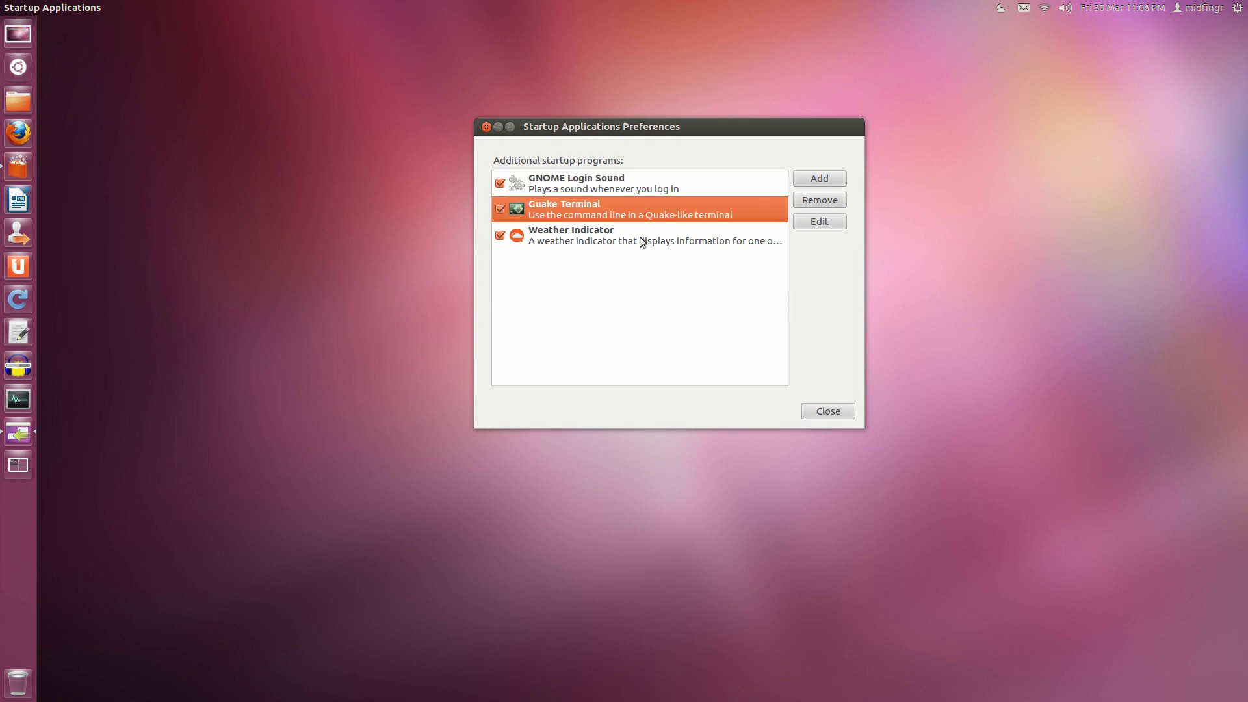
click(823, 422)
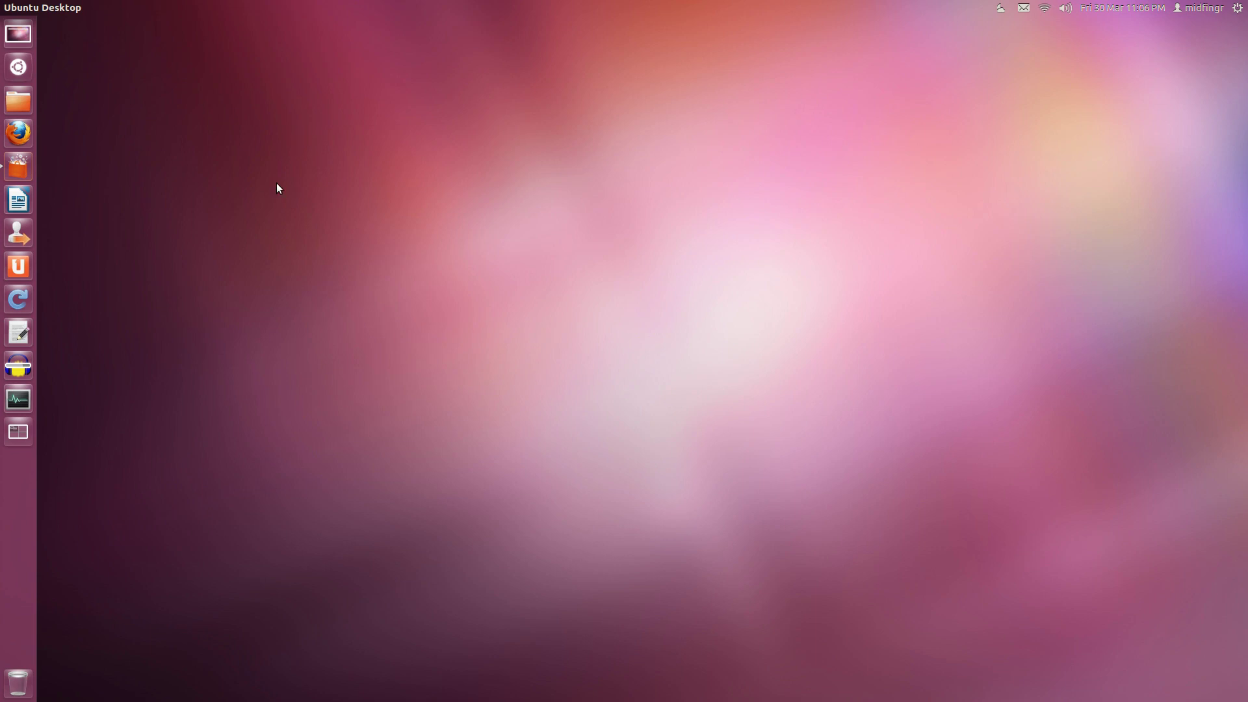
Search the Dash for "my" and open MyUnity
click(19, 67)
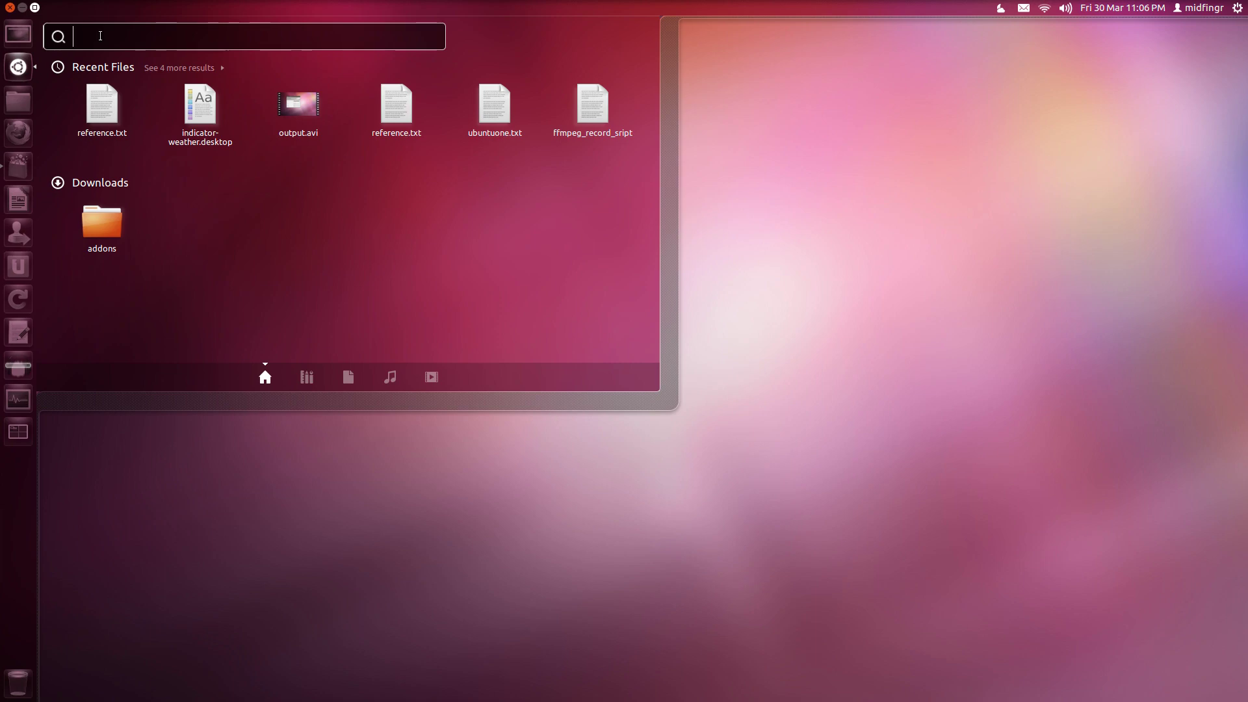
text(my)
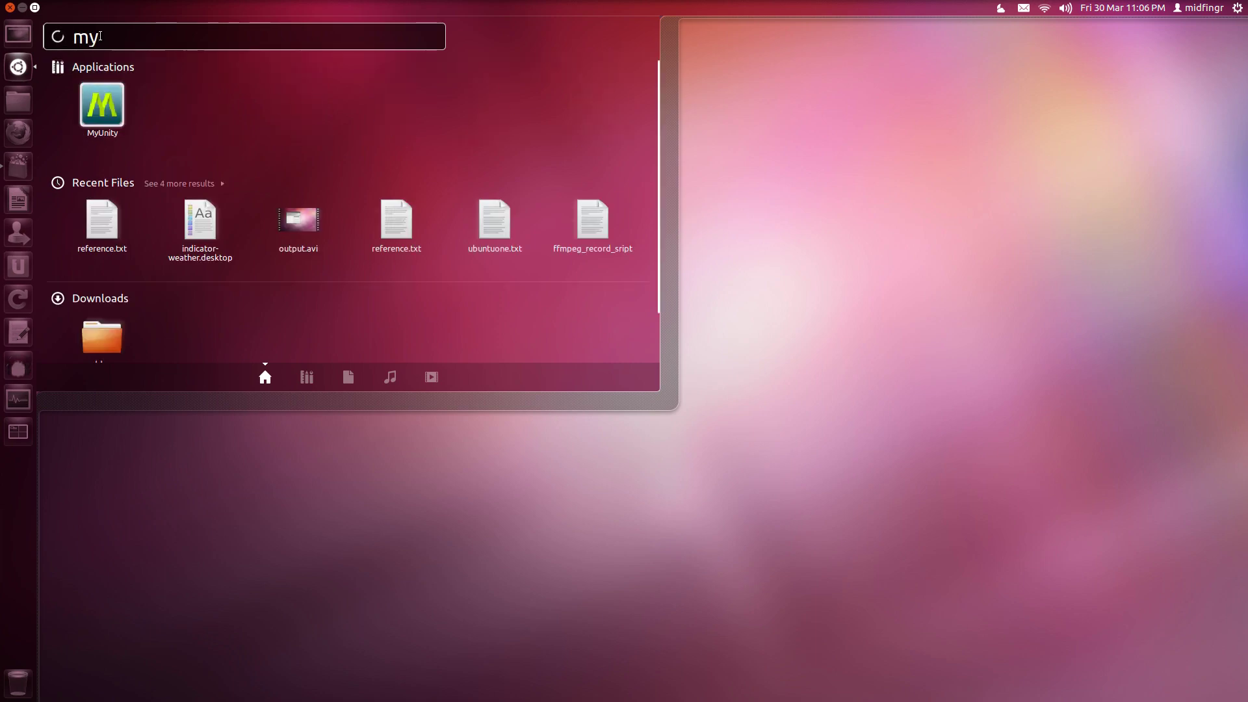
click(108, 118)
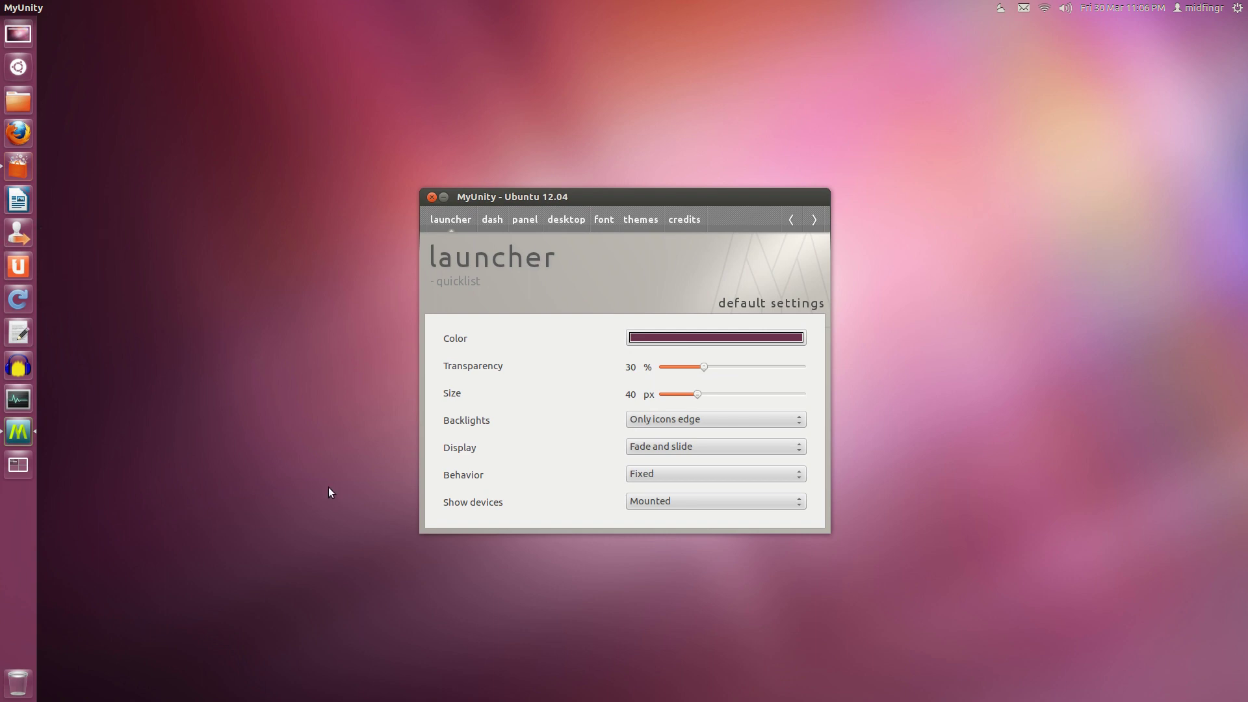
View MyUnity's launcher colour chooser, cancel it, and move the MyUnity window higher on the desktop
click(680, 346)
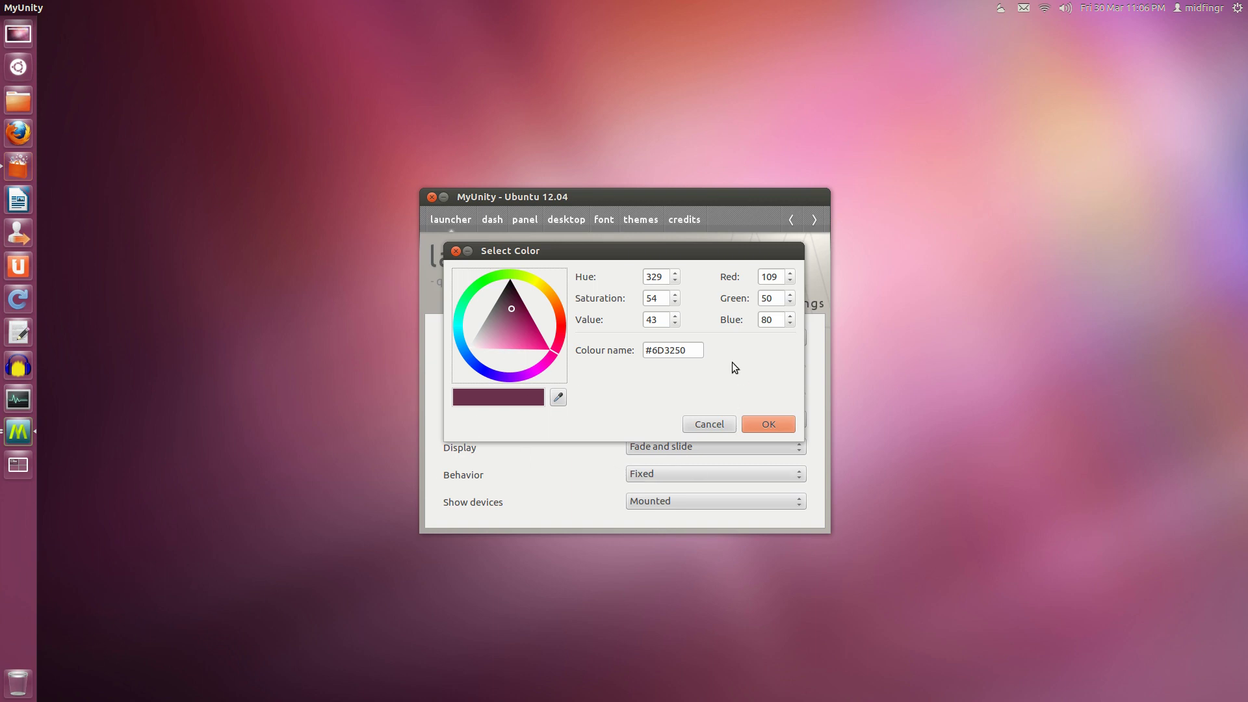
click(719, 429)
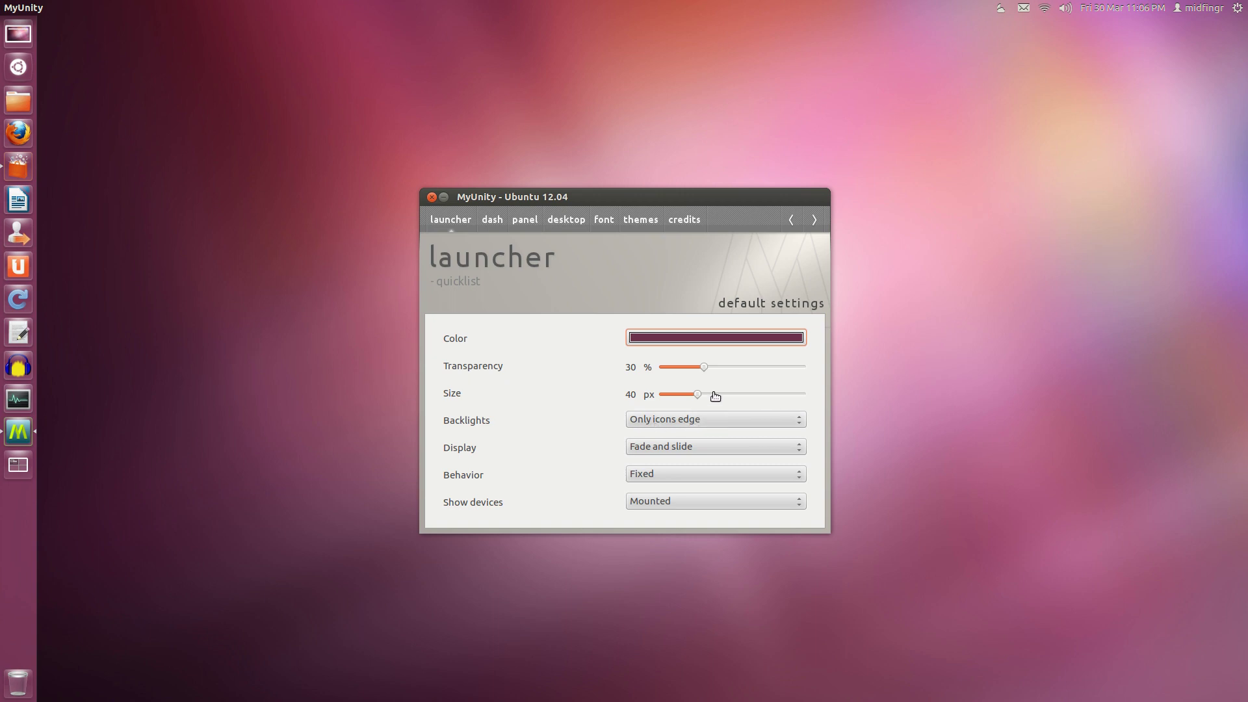
drag(643, 197, 598, 60)
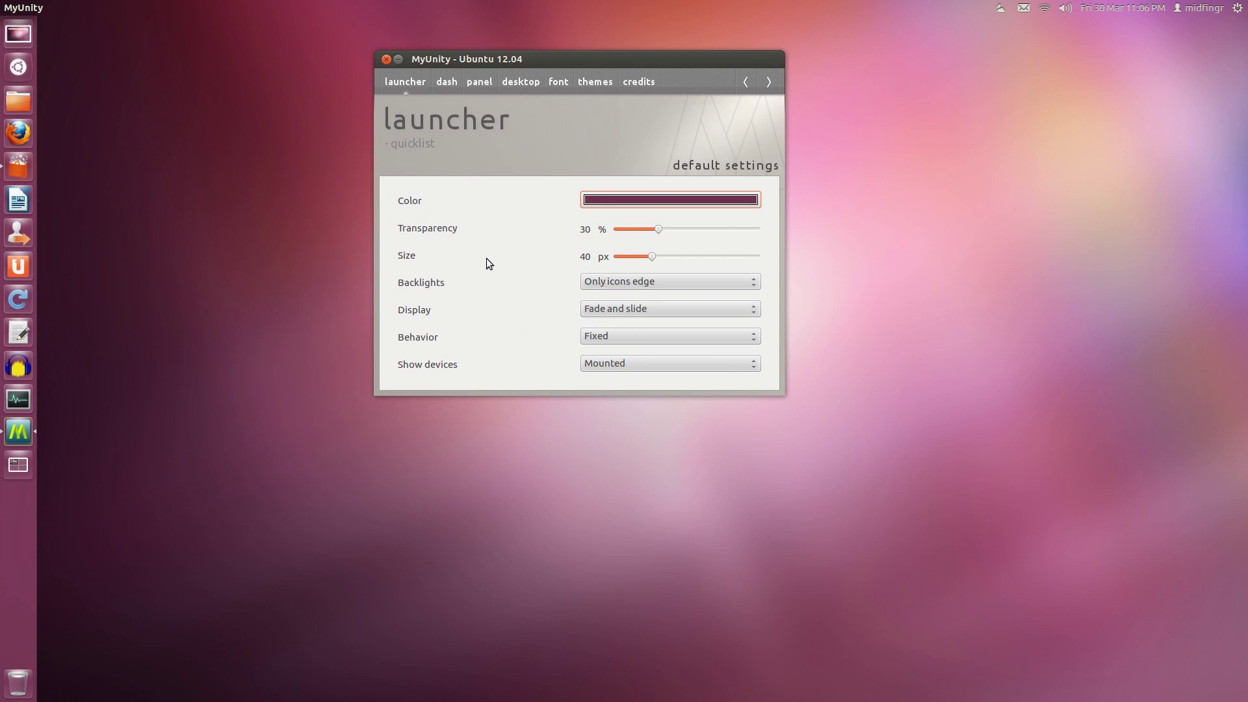
Review the panel transparency options and the desktop settings in MyUnity
click(482, 82)
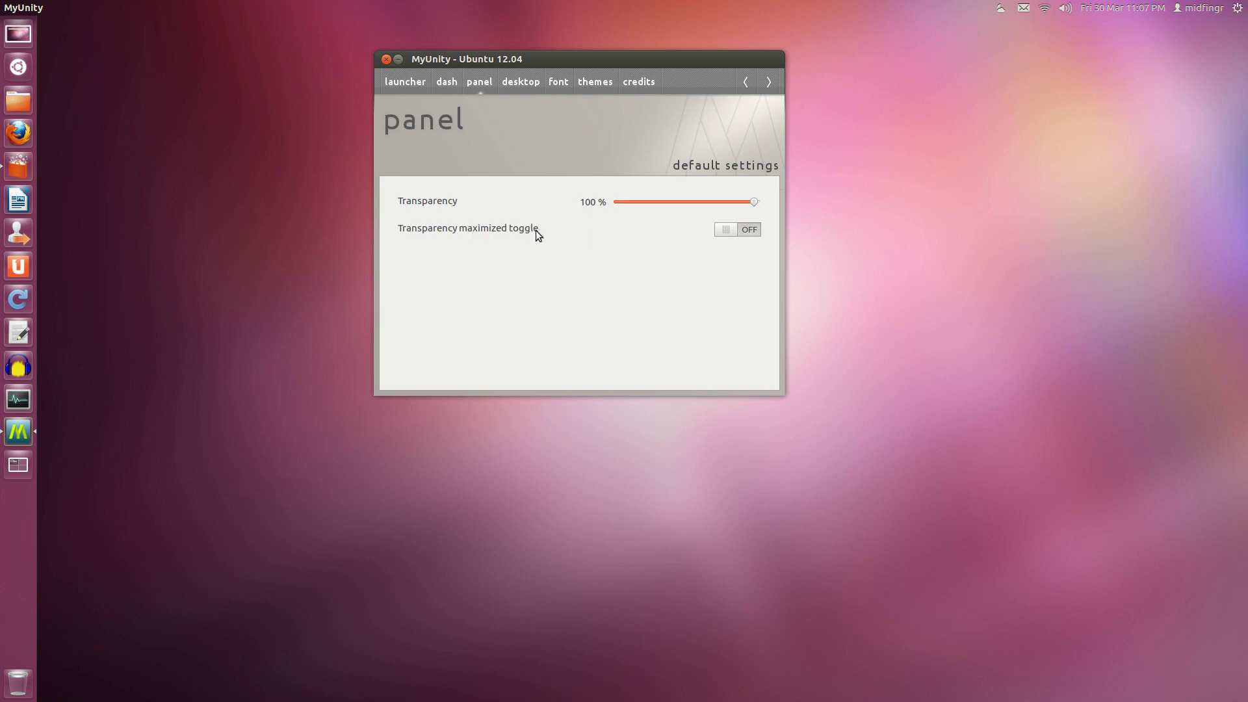
click(532, 89)
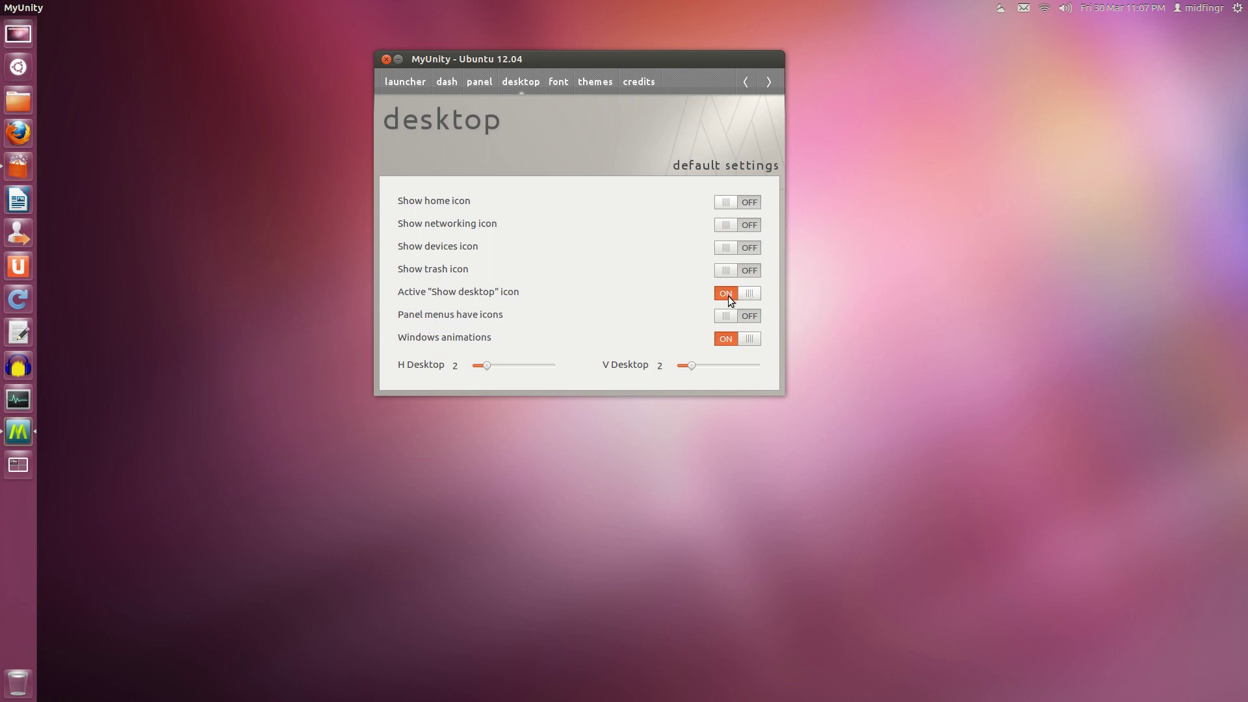
Try the launcher's Show Desktop function by hiding and restoring the MyUnity window, and close MyUnity
click(18, 34)
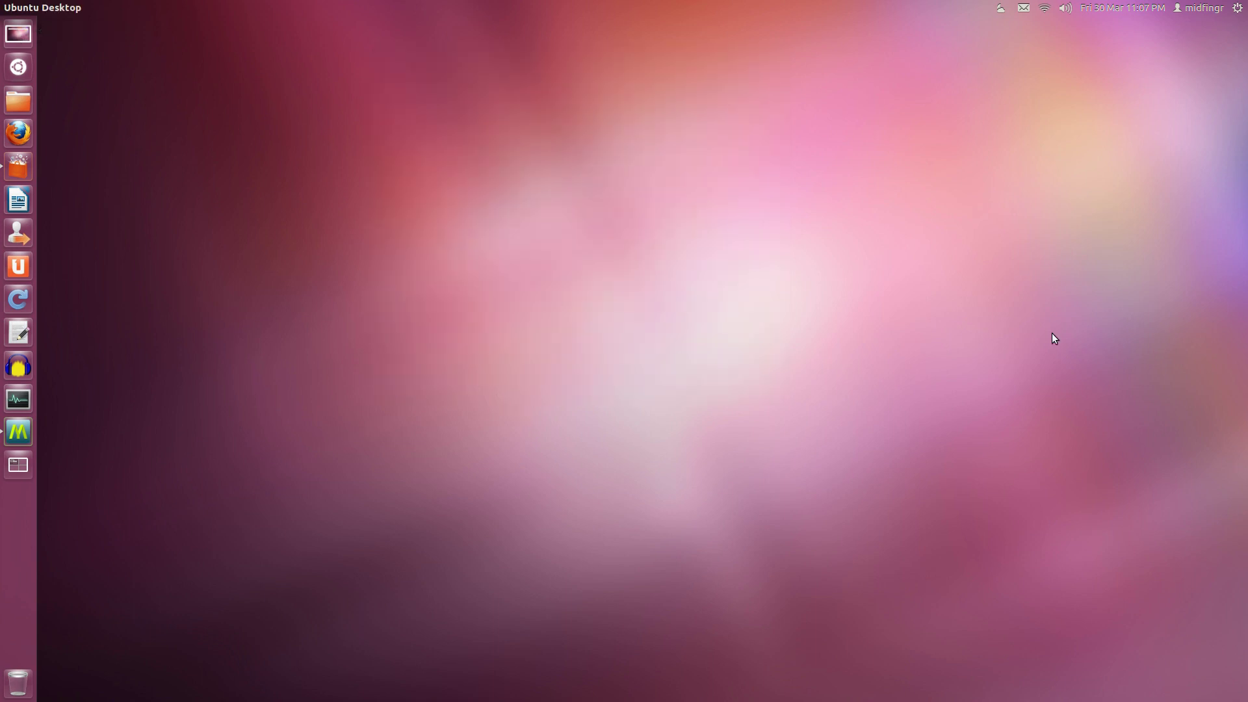
click(18, 35)
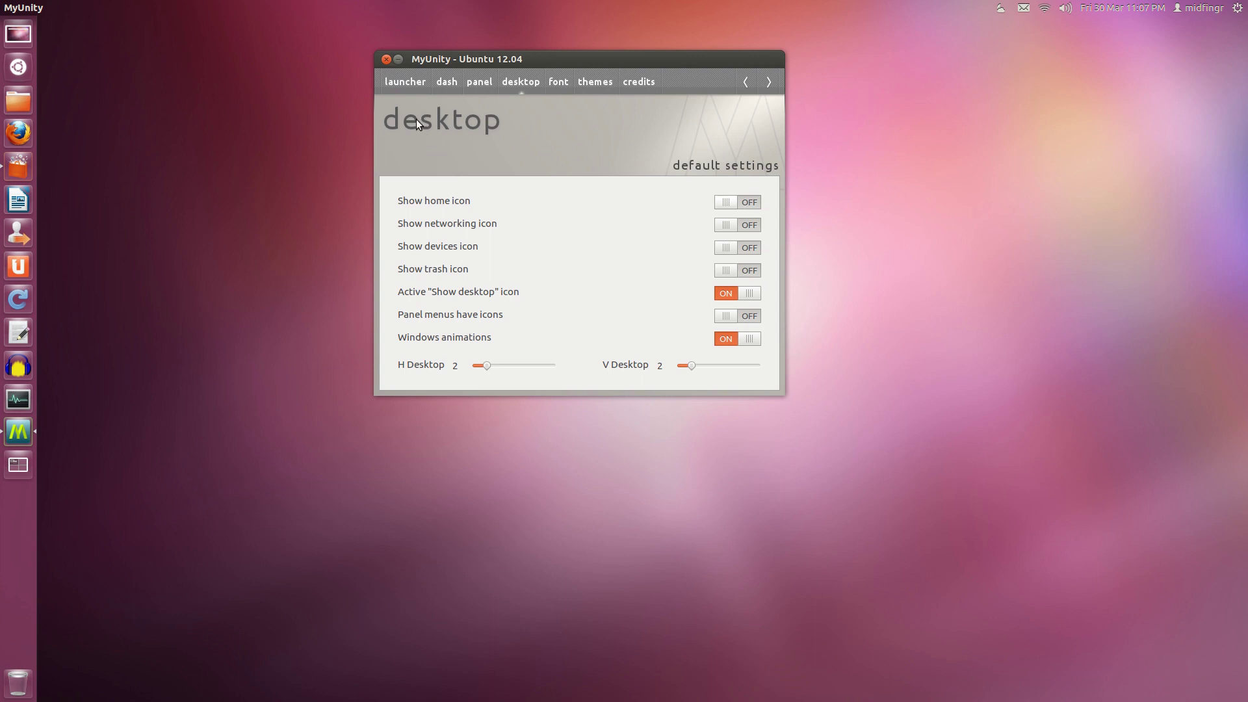
click(386, 59)
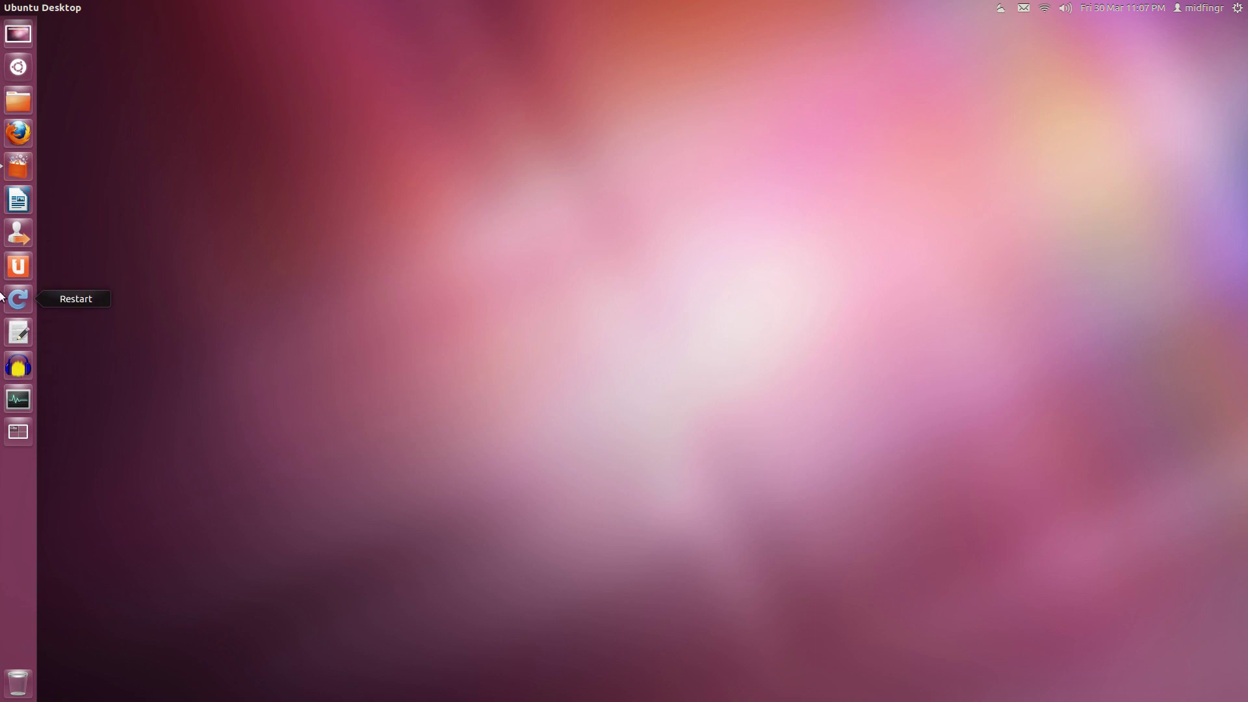
Open and dismiss the Dash, and view the launcher options for Audacity
click(17, 67)
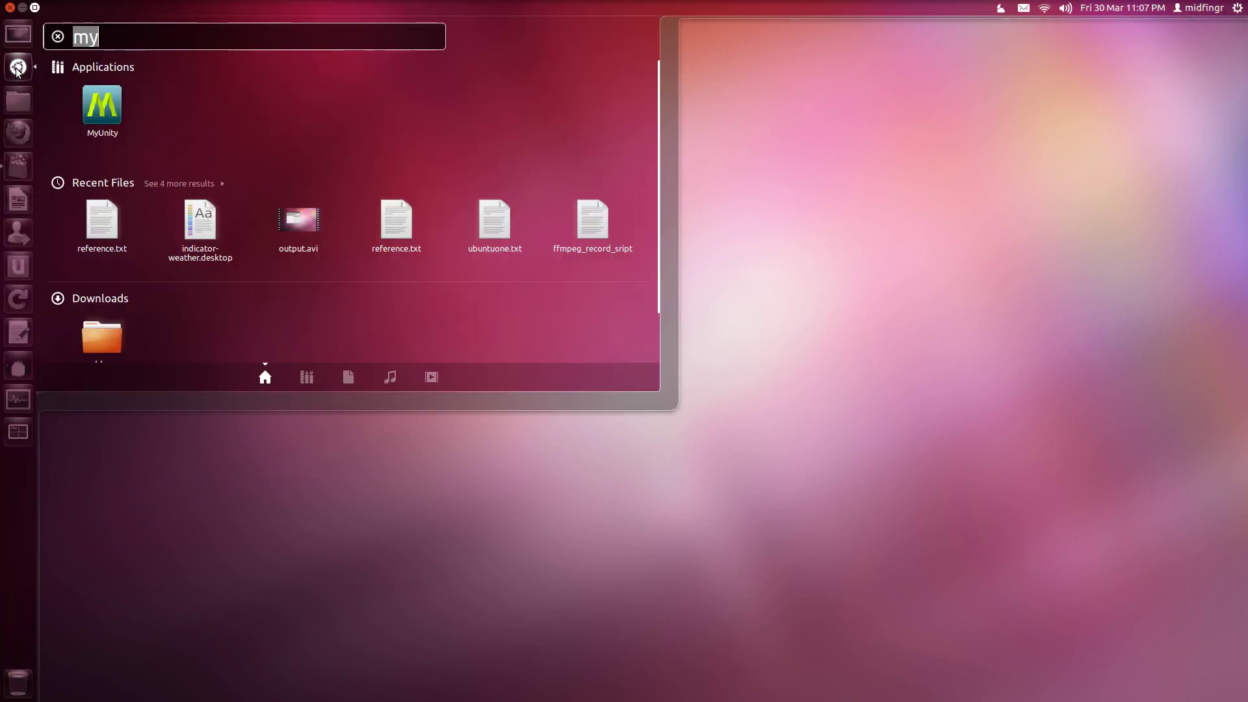
click(17, 67)
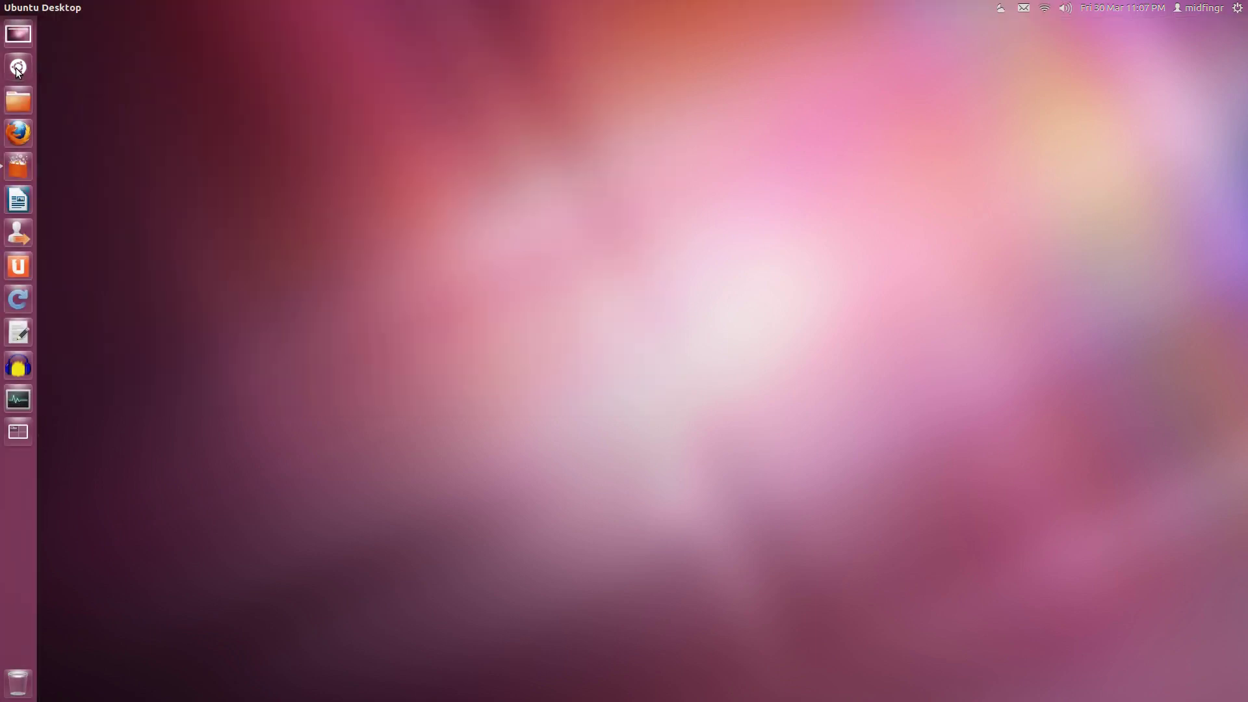
click(8, 168)
click(174, 81)
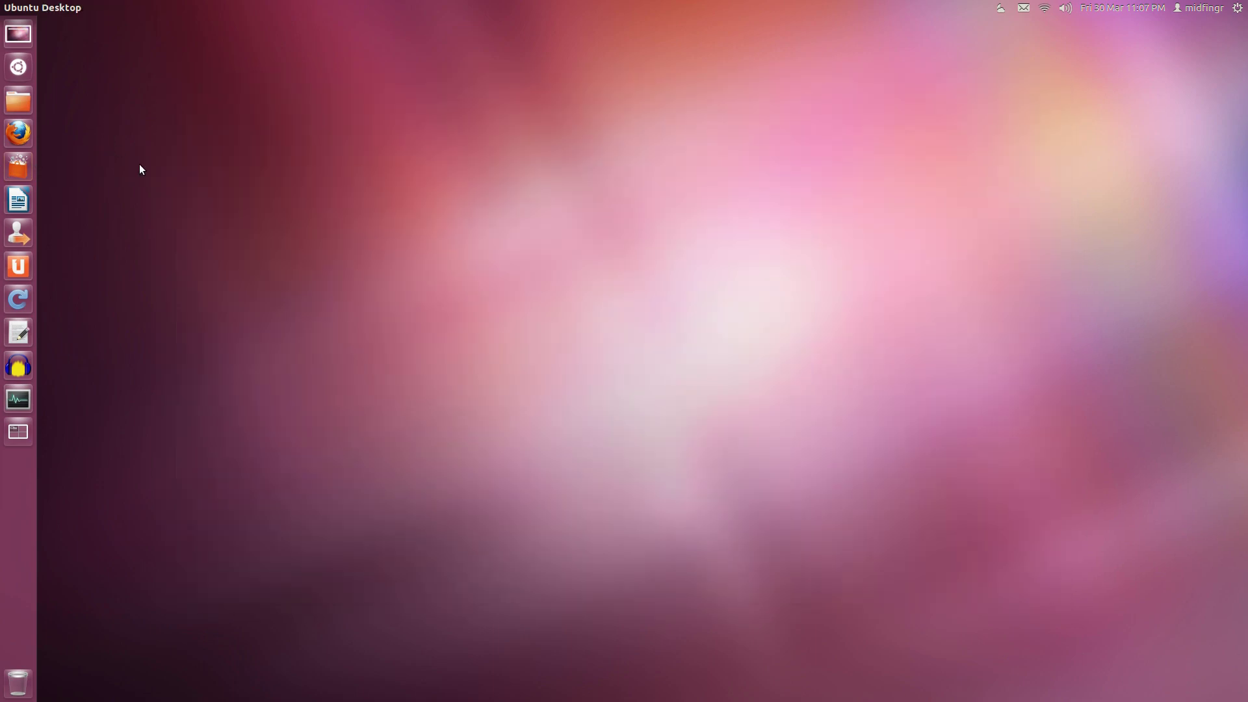
right_click(33, 372)
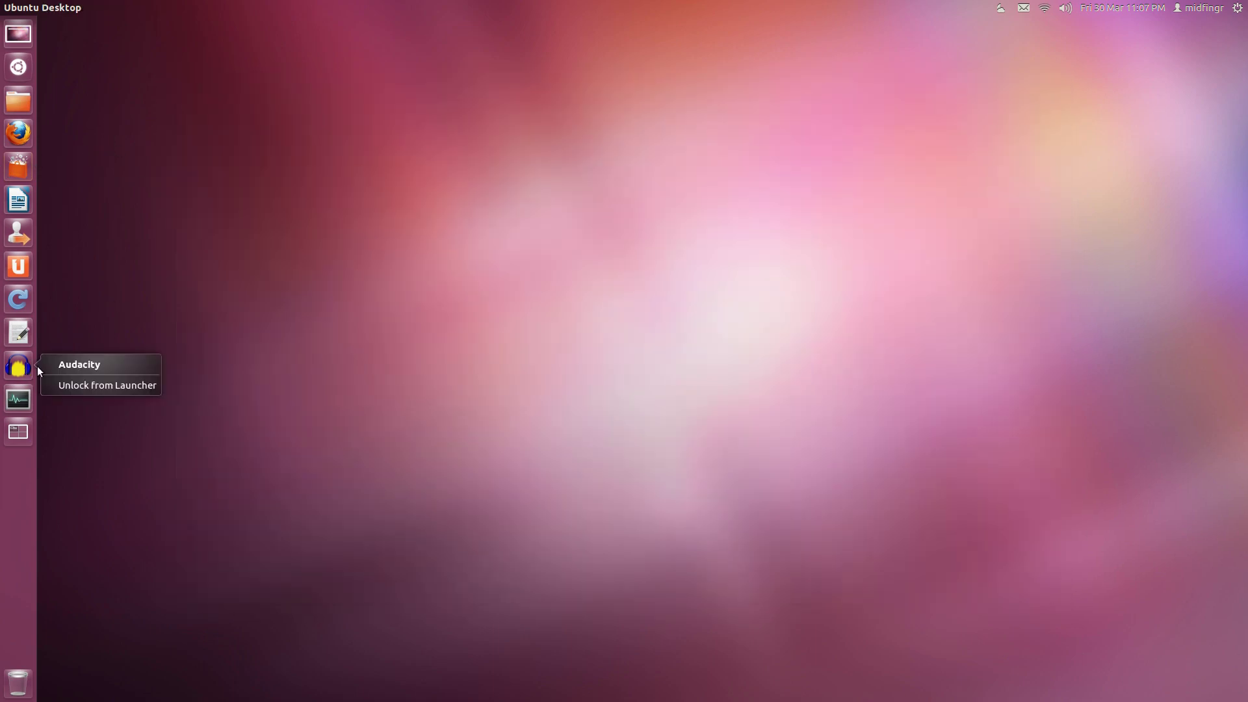
click(256, 231)
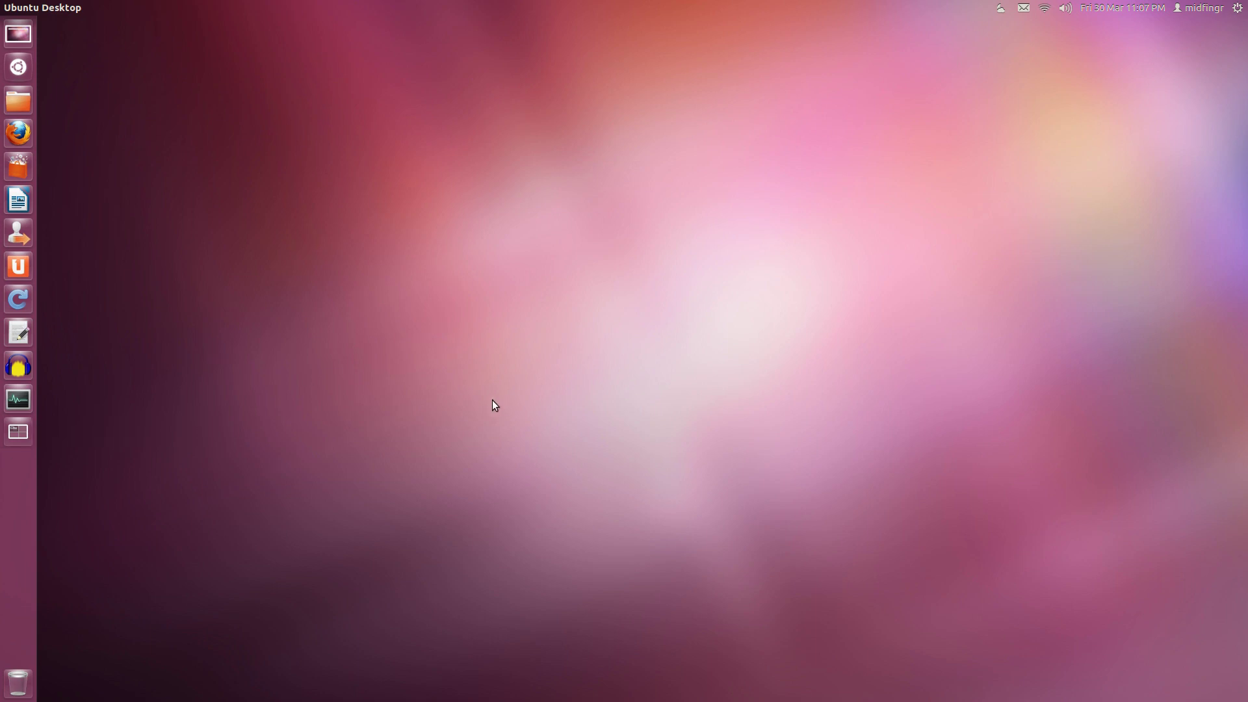
Spread the workspaces to view all four, and return to the desktop
key(super)
key(super+s)
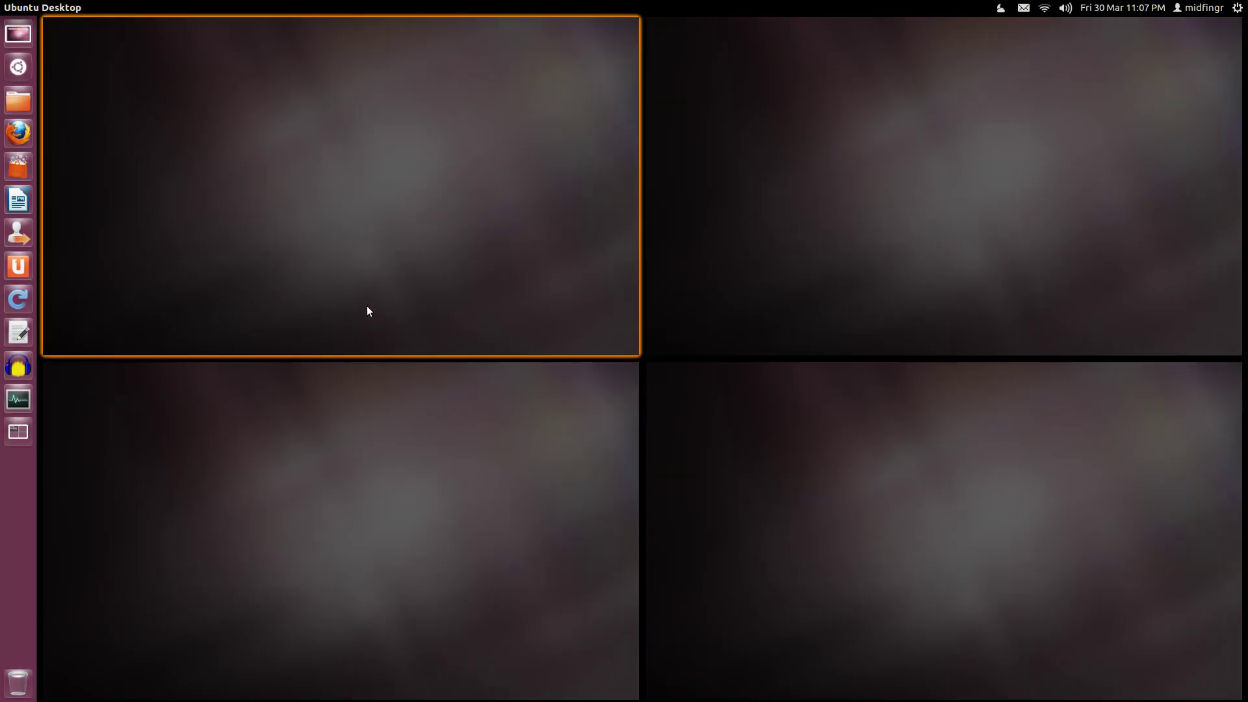
key(super+s)
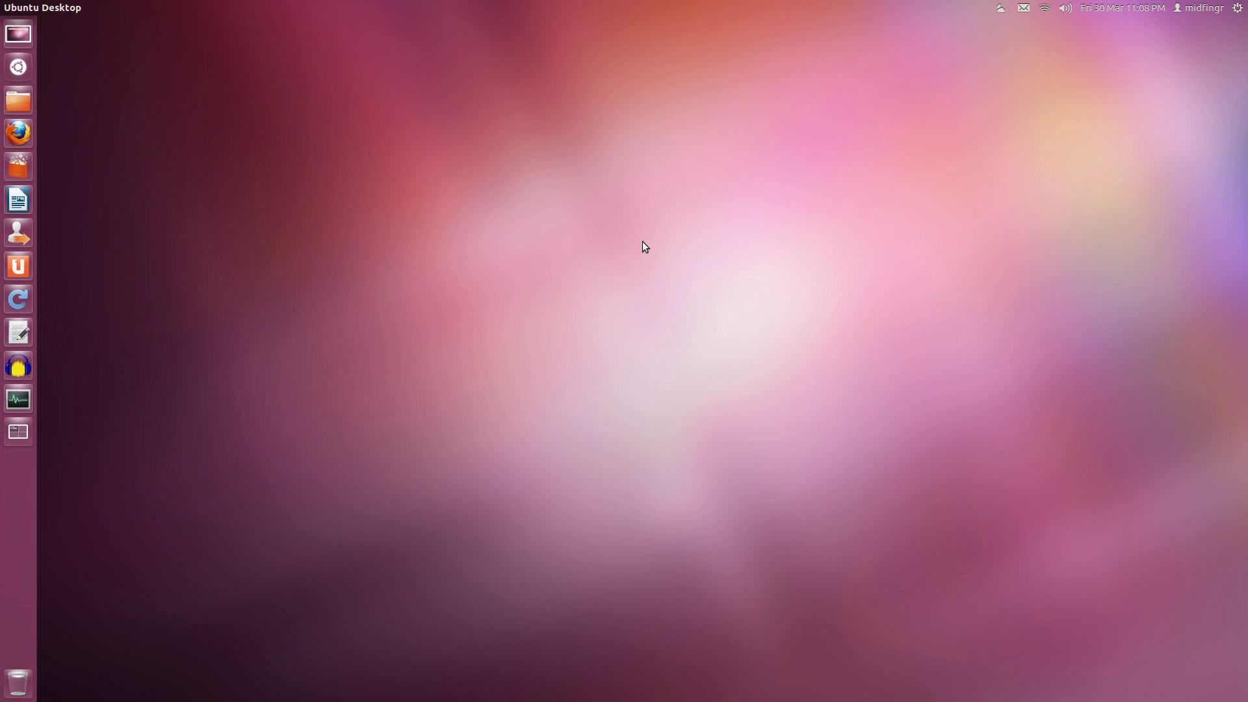
Display Unity's Keyboard Shortcuts overlay, read through it, and dismiss it
key(super)
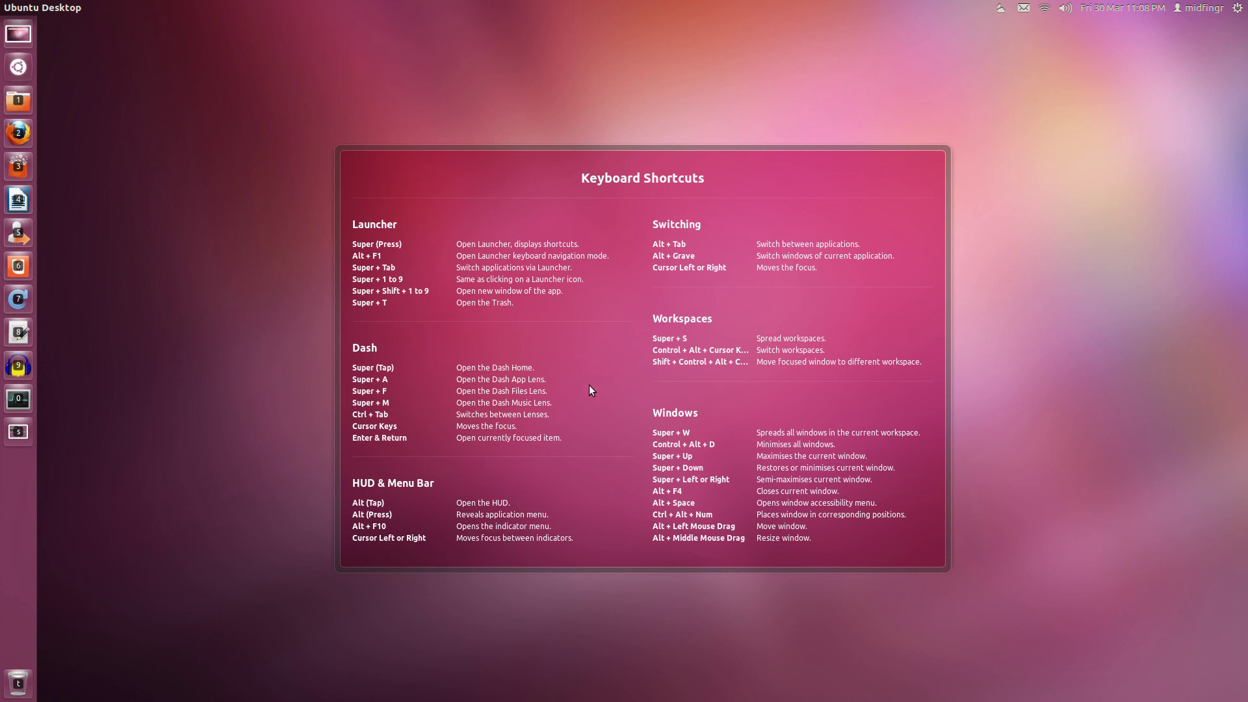
key(super)
key(super)
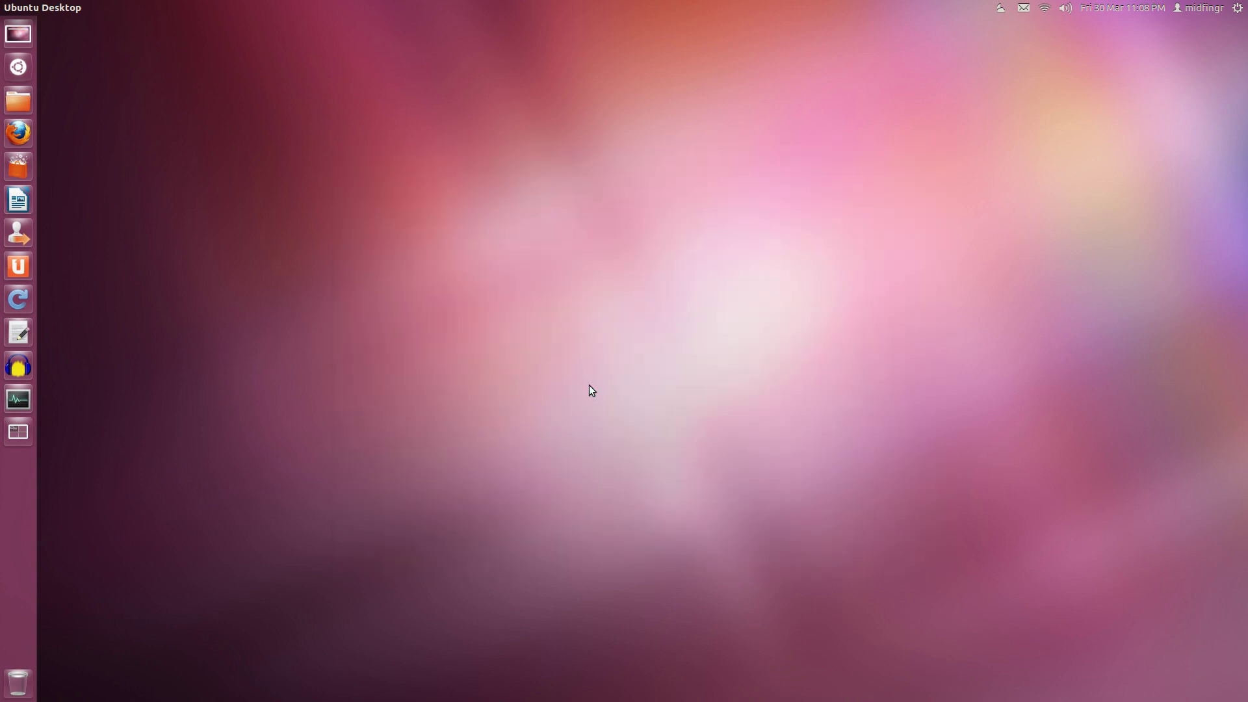
Open the HUD command search and dismiss it without entering a command
key(super)
key(alt)
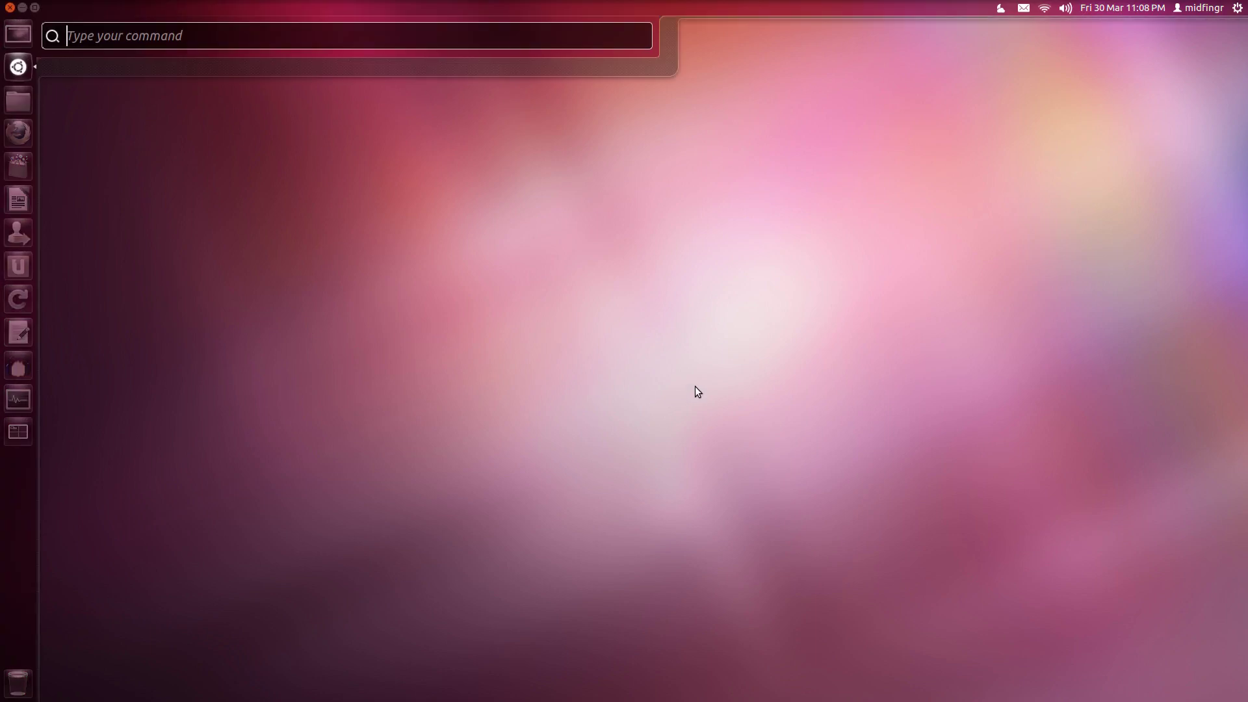
key(alt)
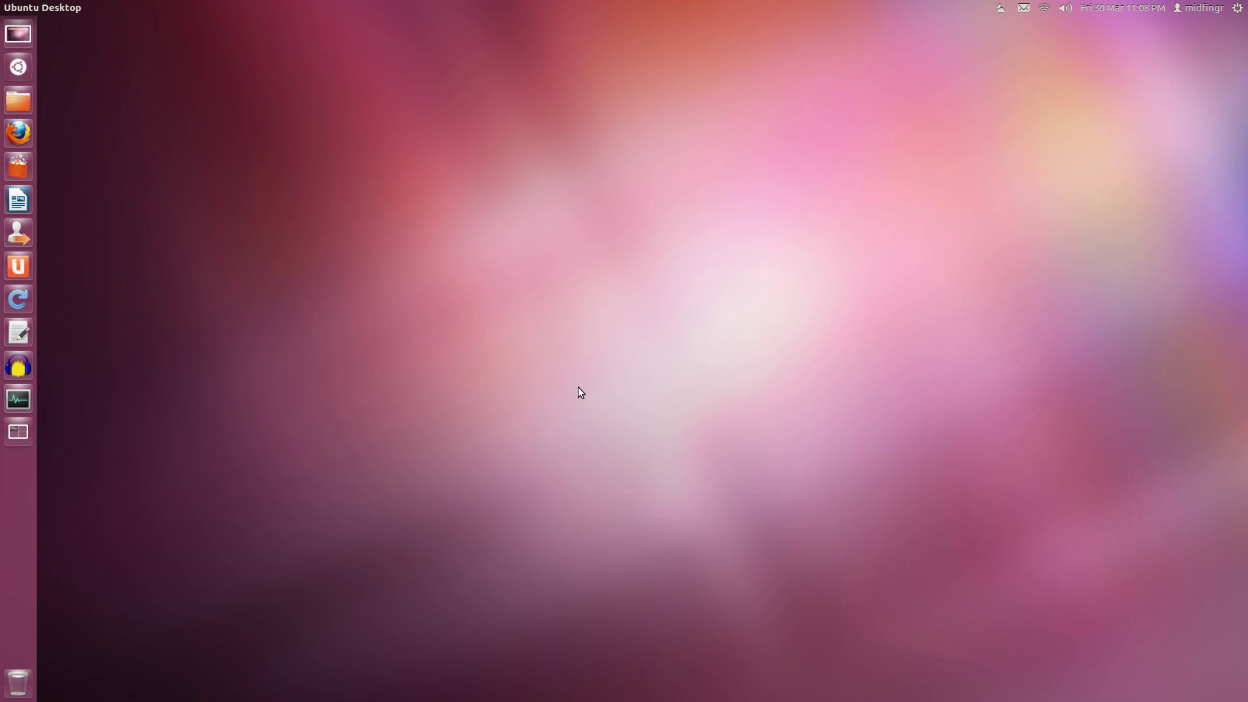
View the desktop's file commands and its context options, dismissing both without choosing anything
key(super)
key(alt+f)
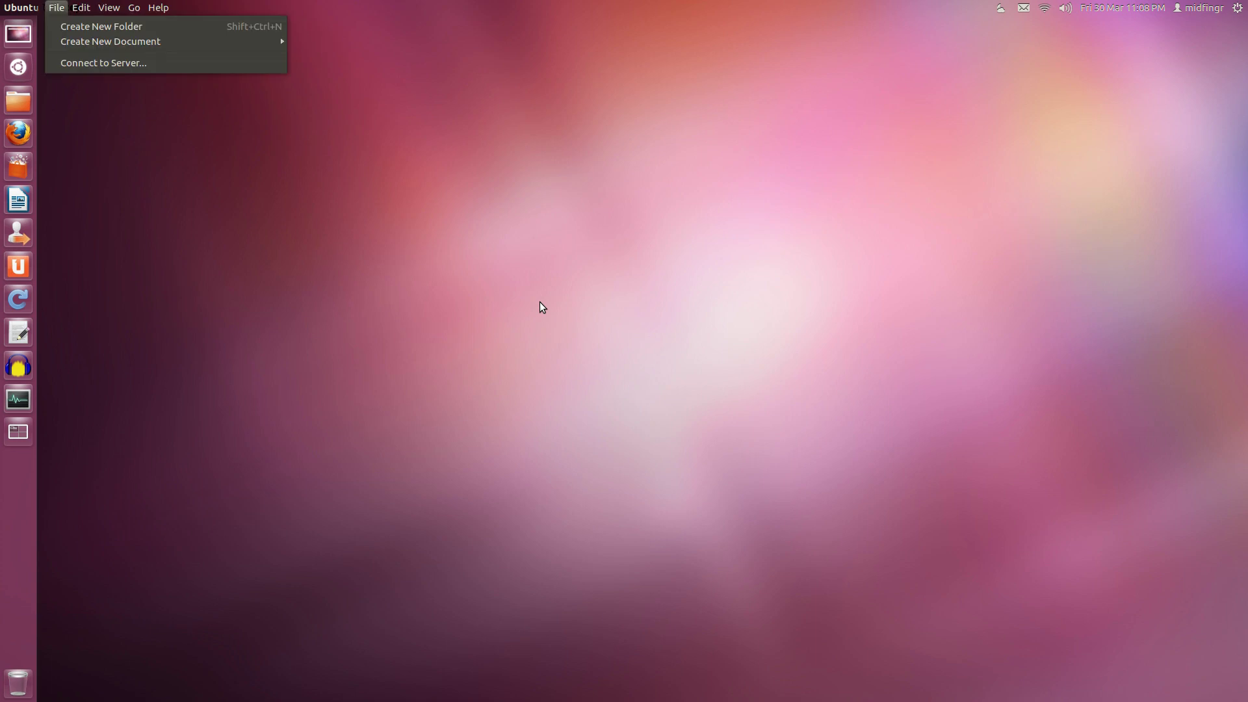
key(Escape)
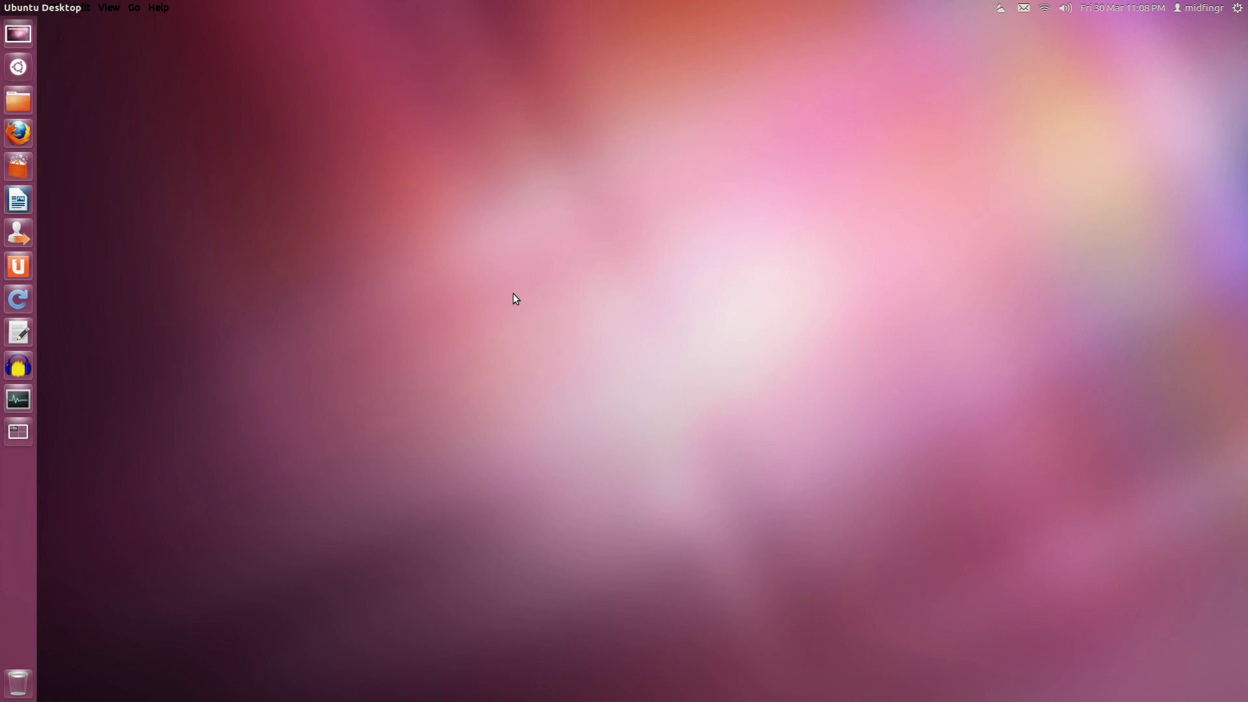
right_click(514, 298)
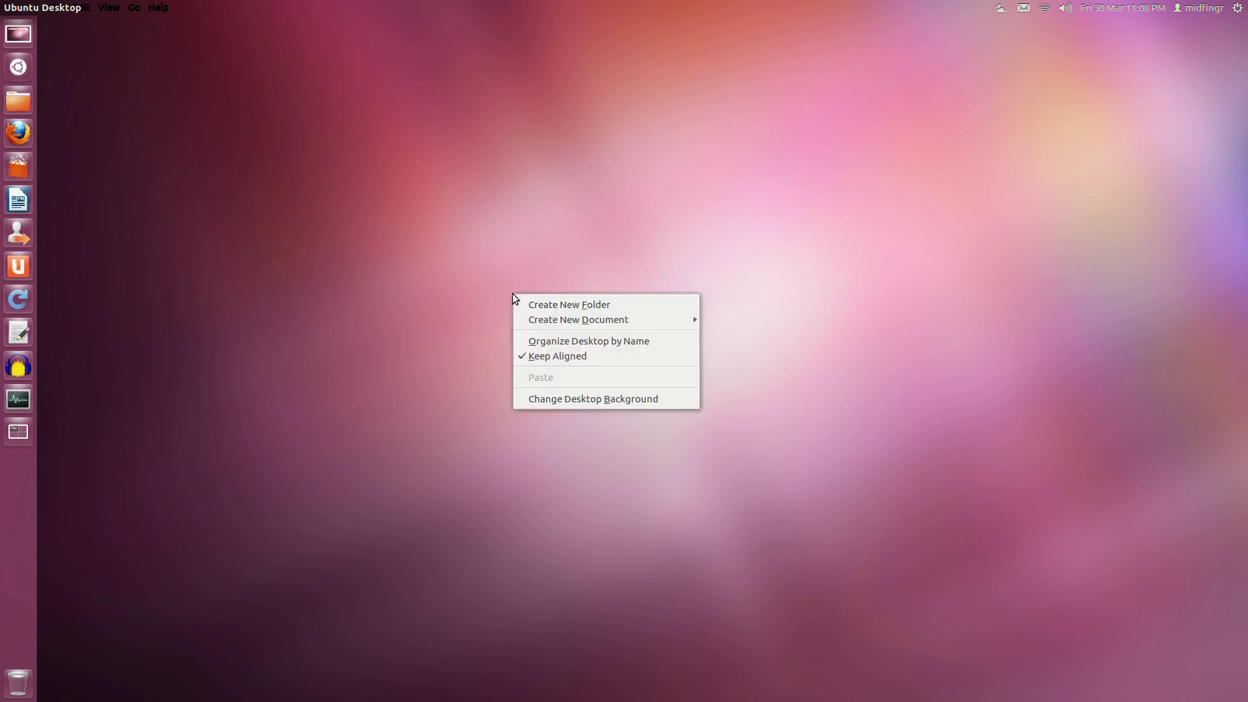
key(Escape)
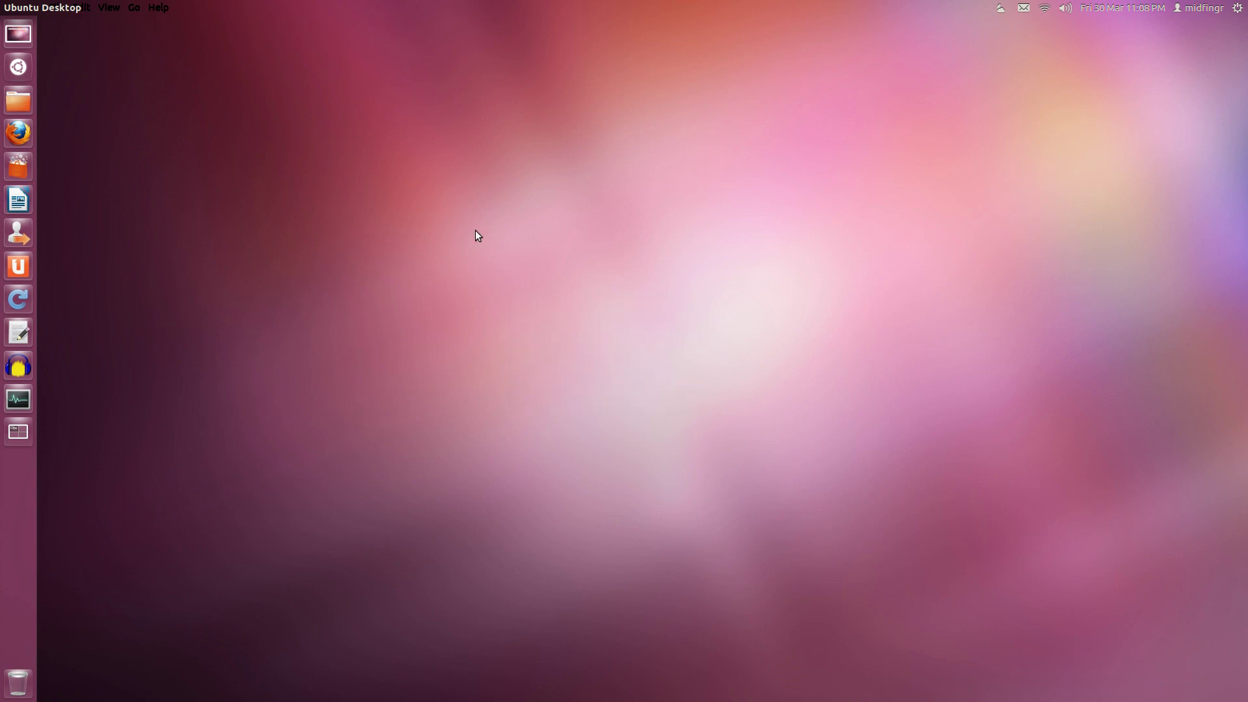
right_click(474, 230)
key(Escape)
Browse the session options with keyboard navigation, open System Settings, and move its window higher on the desktop
key(alt+f)
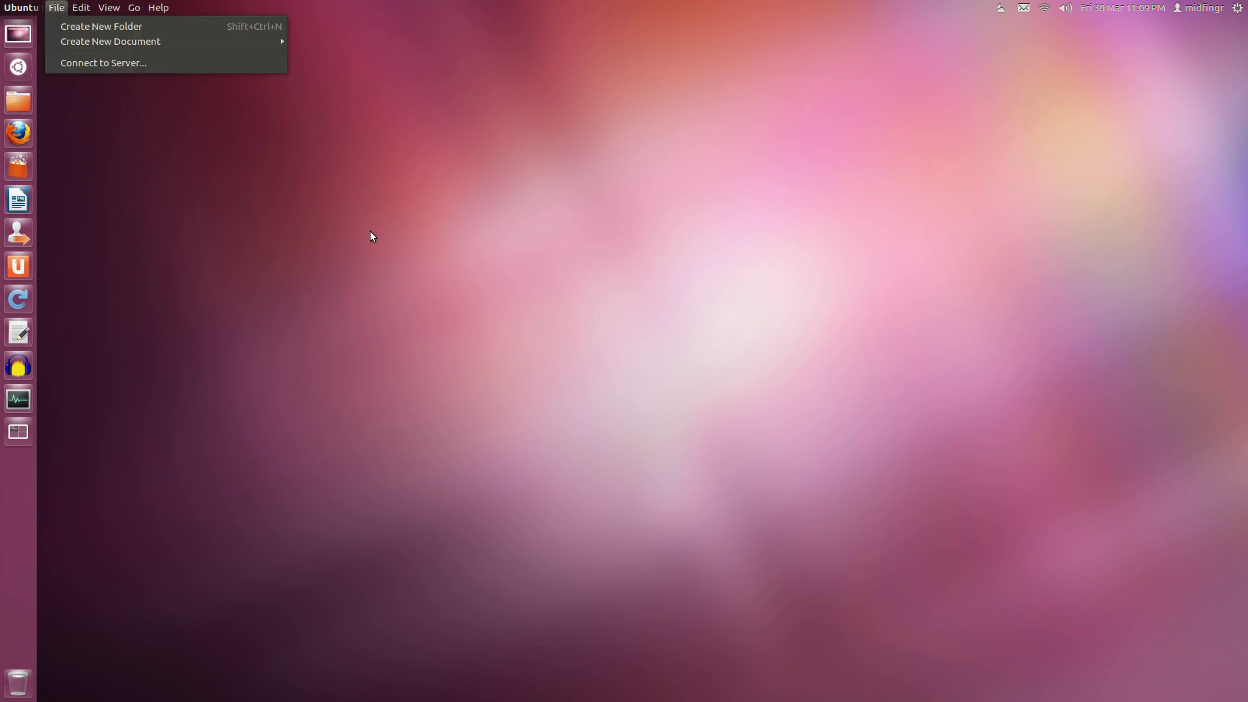
key(Left)
key(Right)
key(Left)
key(Down)
key(Down)
key(Down)
key(Down)
key(Down)
key(Down)
key(Down)
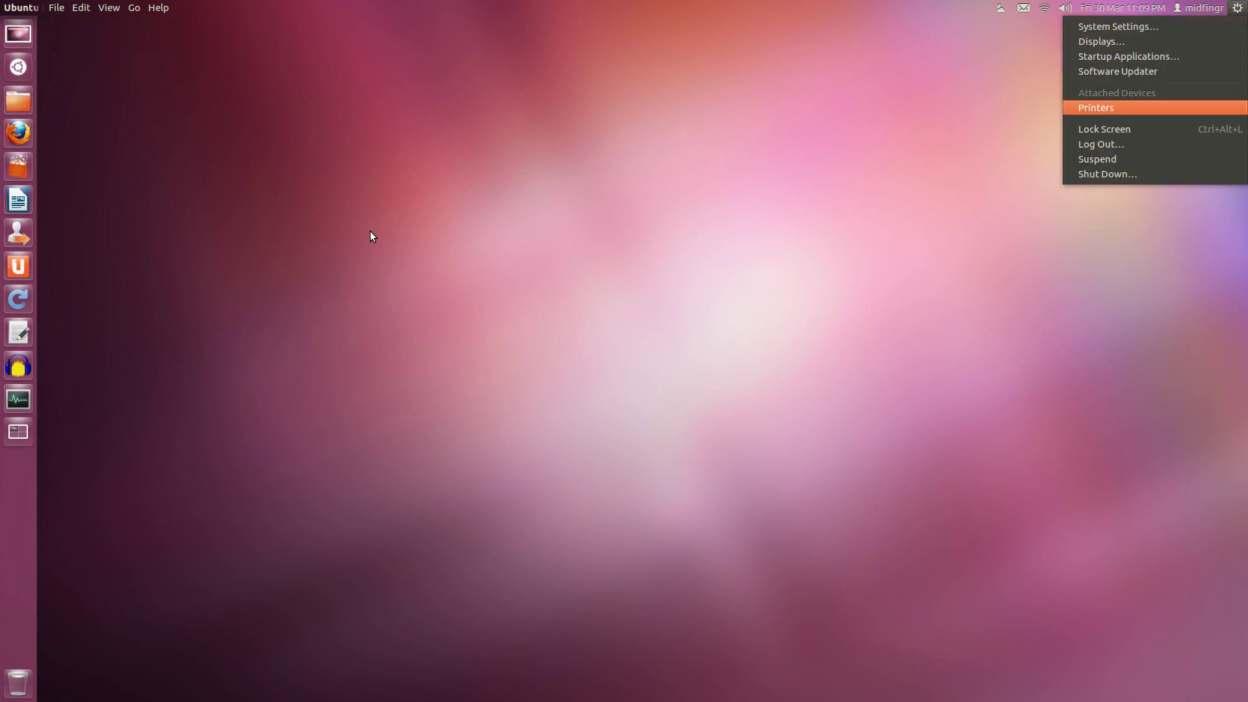
key(Down)
key(Down)
key(Up)
key(Up)
key(Up)
key(Up)
key(Up)
key(Up)
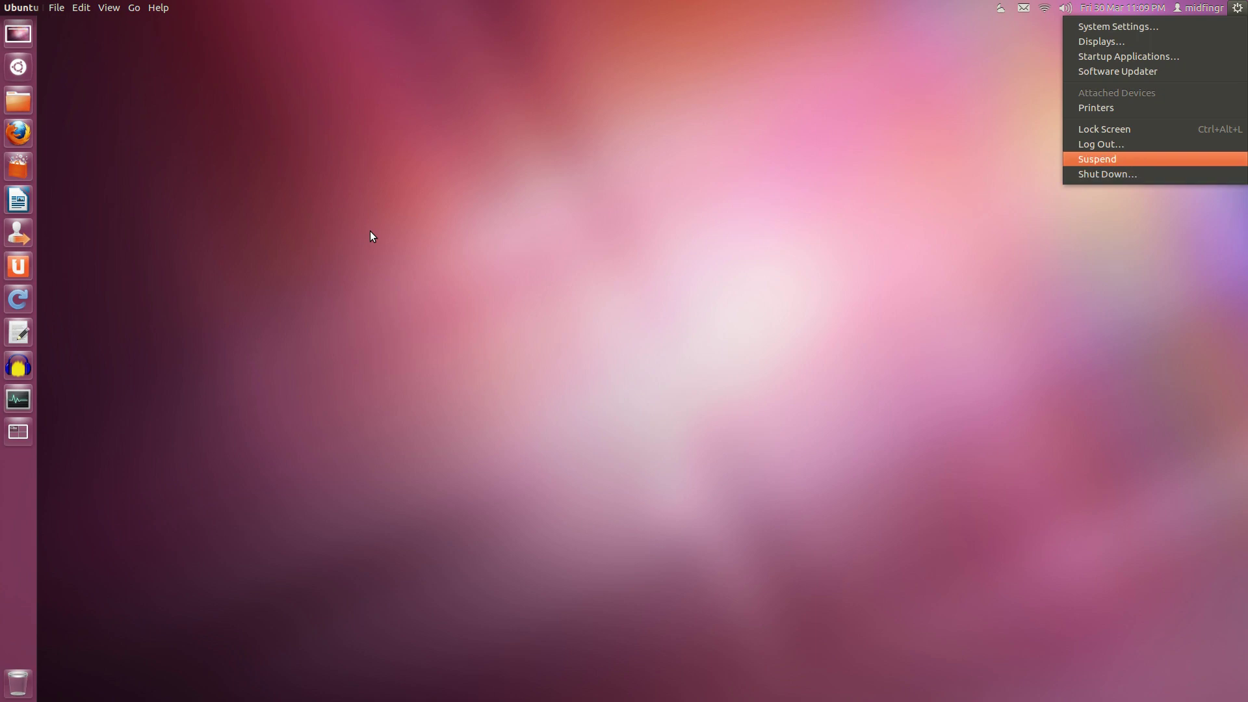
key(Down)
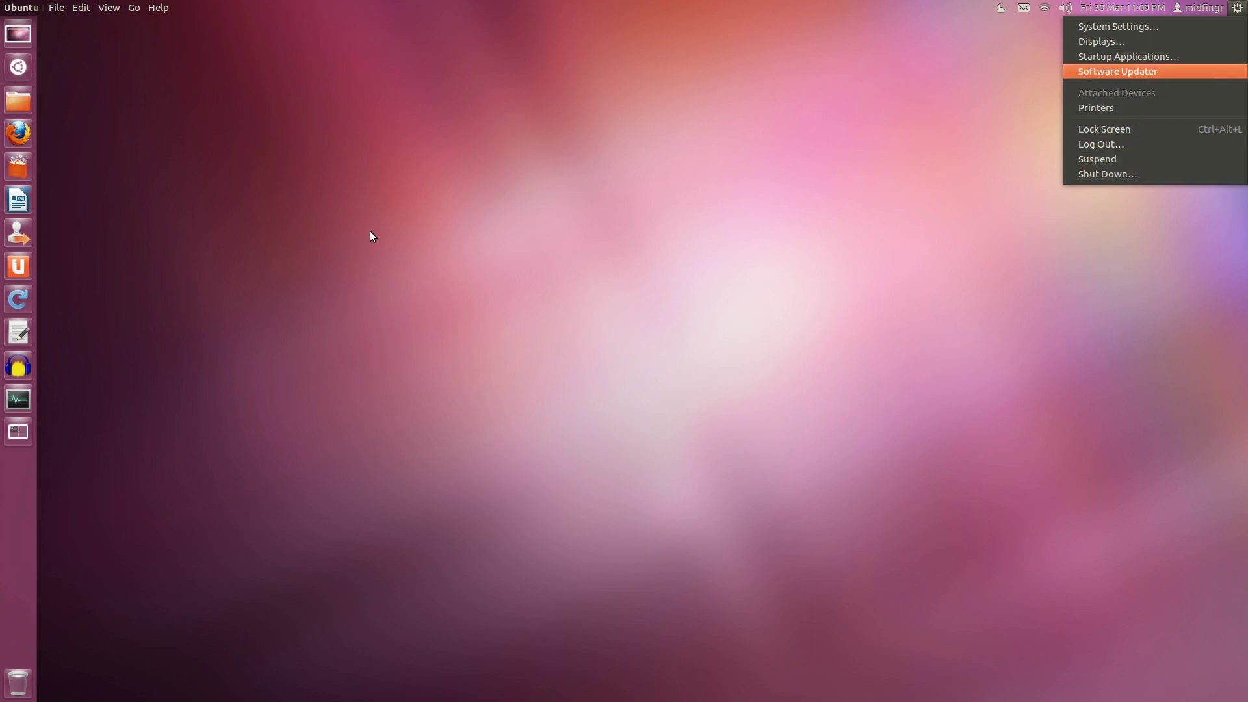
key(Up)
key(Up)
key(Up)
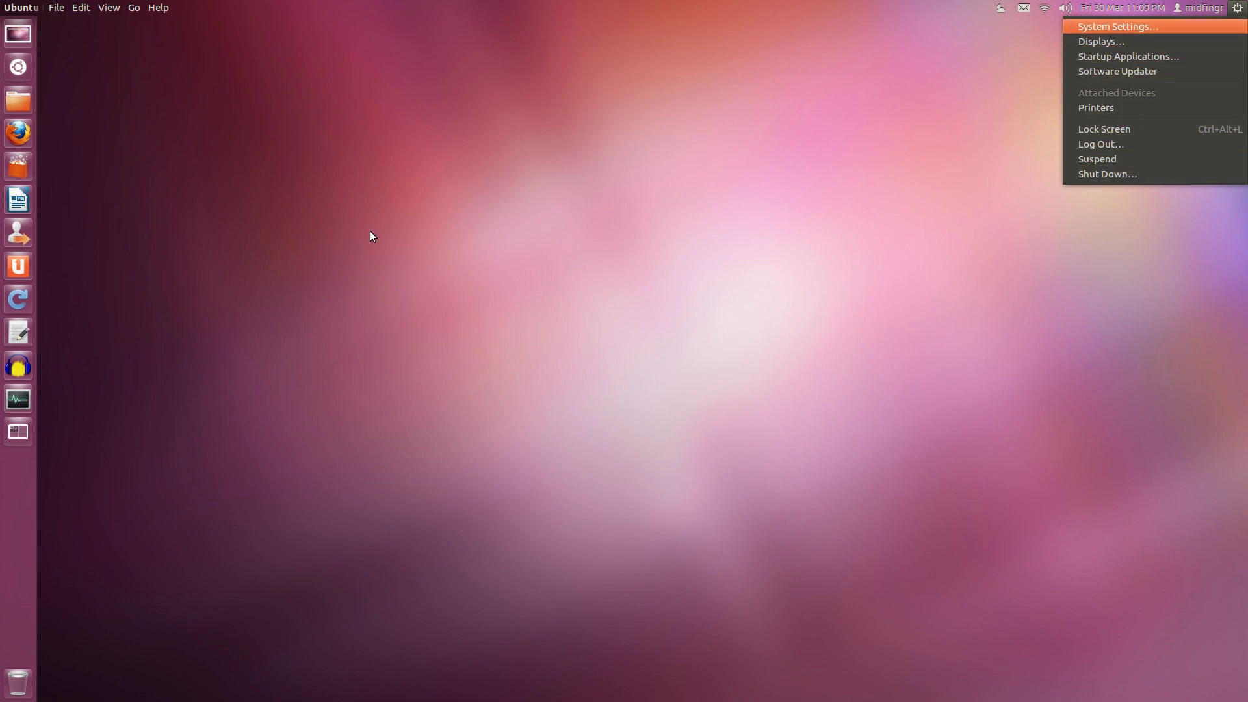
key(Return)
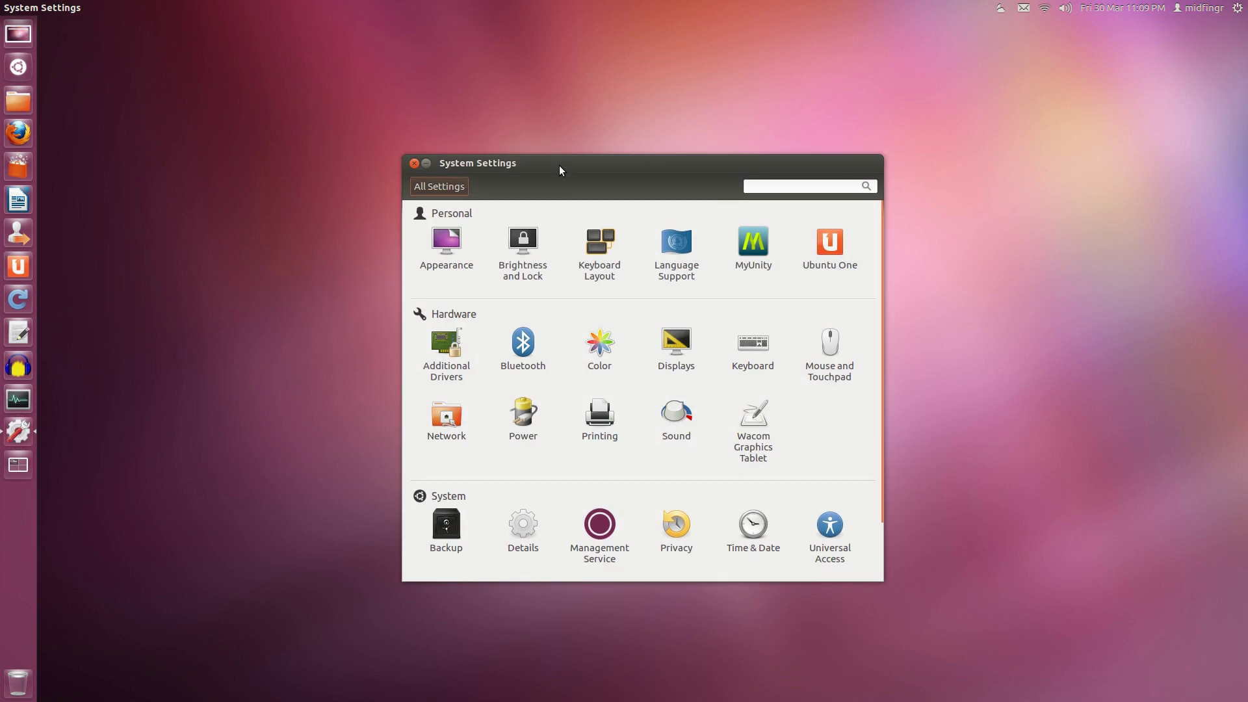
drag(557, 164, 519, 92)
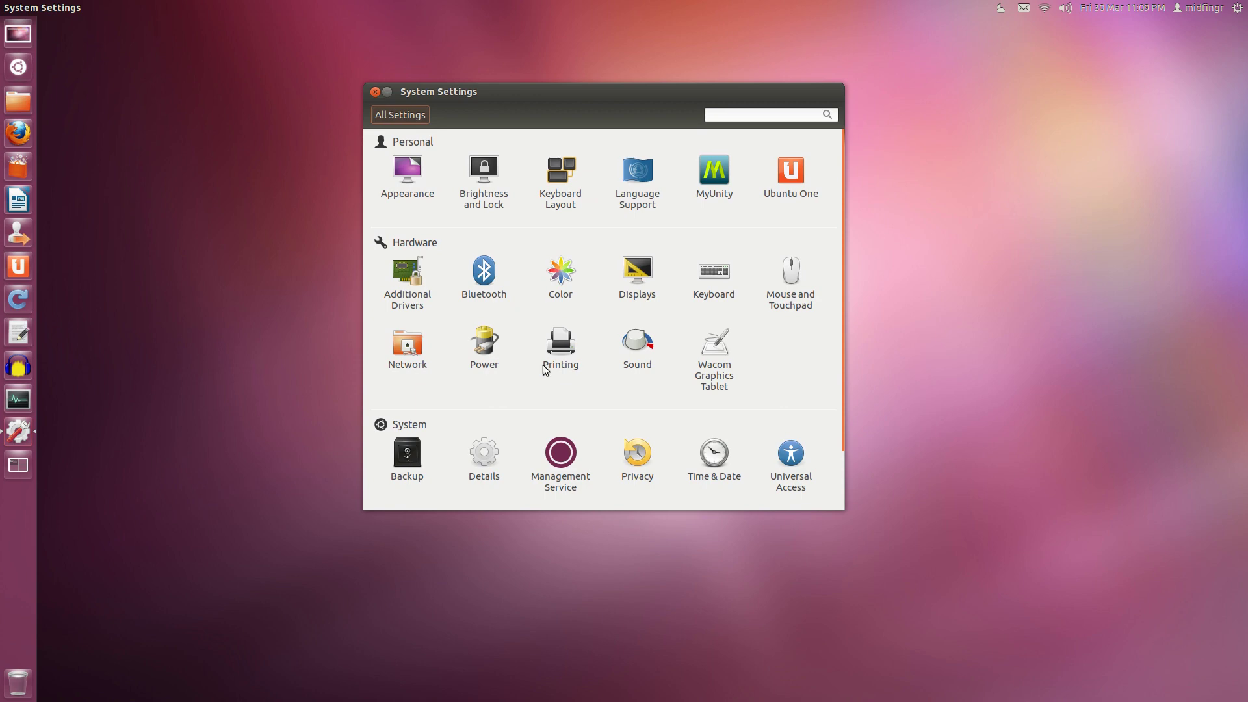
Open the Privacy settings and set the period for forgetting activities to All
click(636, 463)
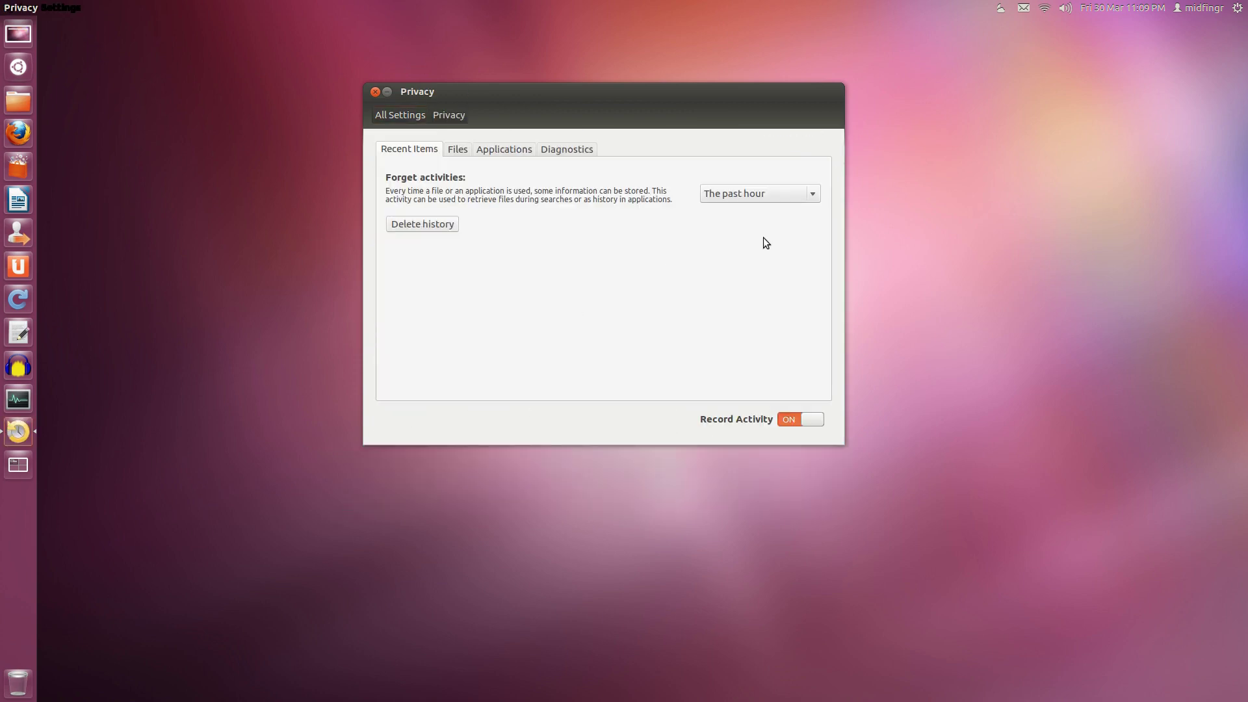
click(744, 195)
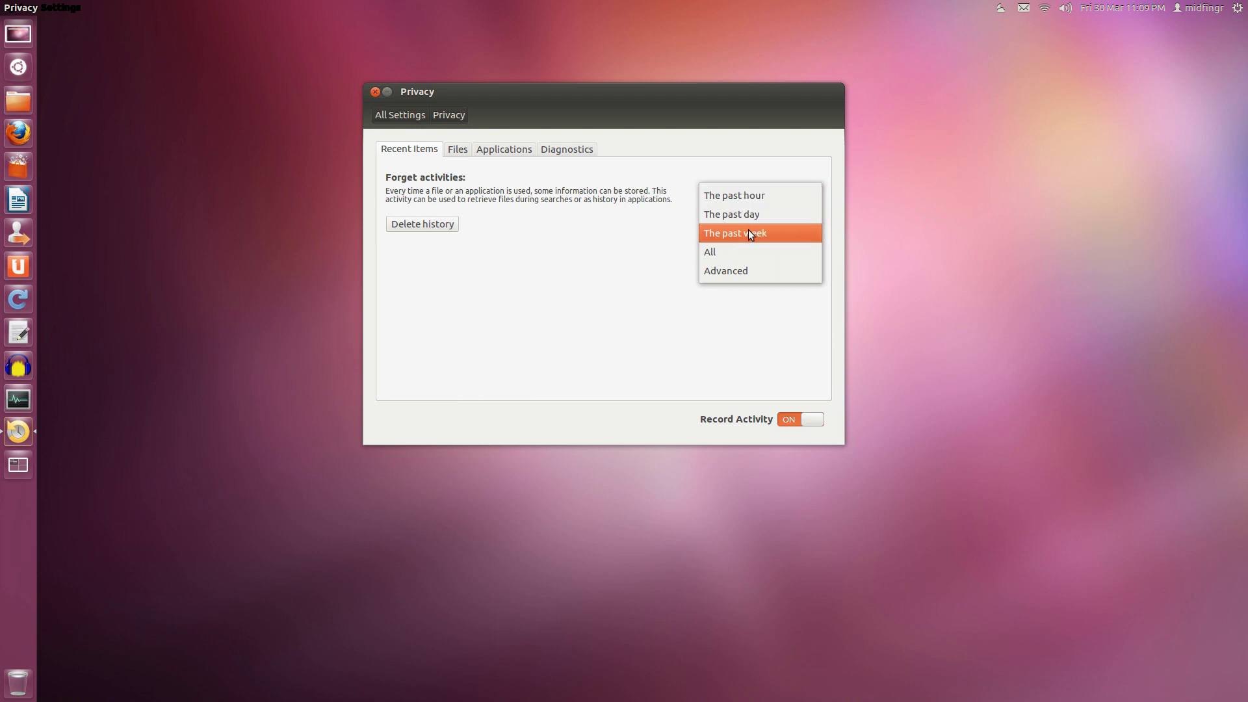
click(750, 251)
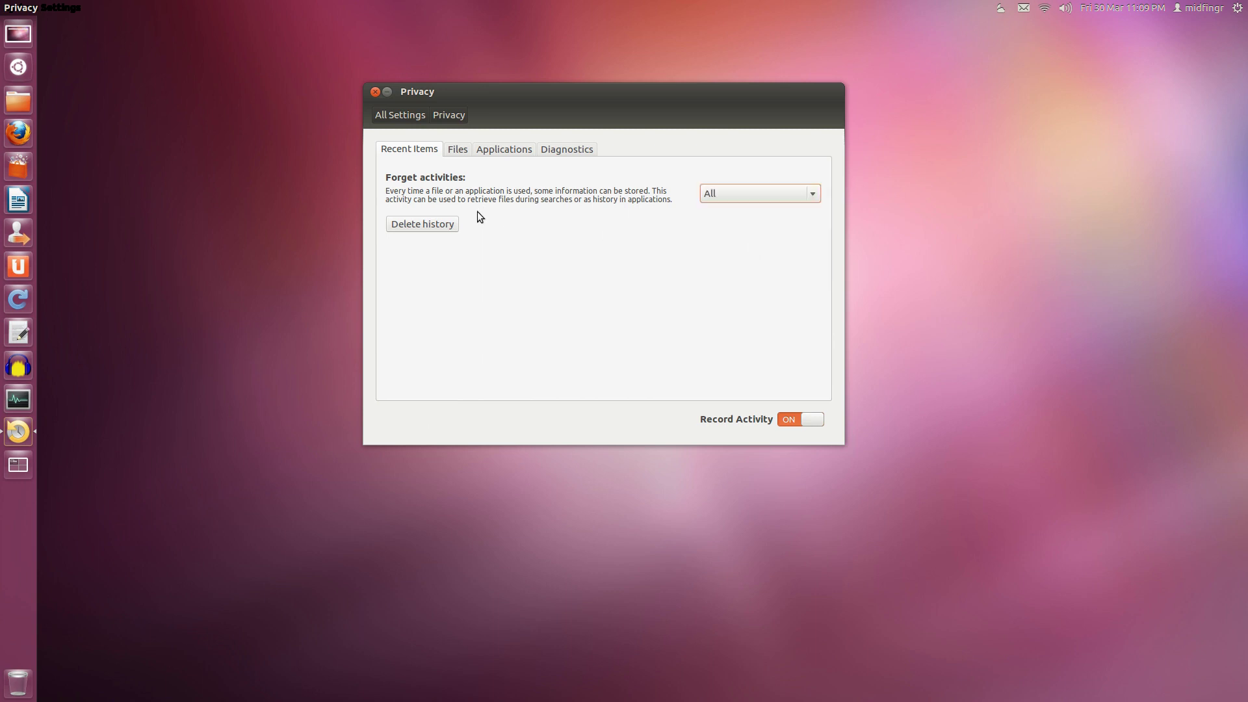
Delete the activity history and check the recent files in the Dash
click(422, 228)
click(744, 320)
click(193, 228)
key(super)
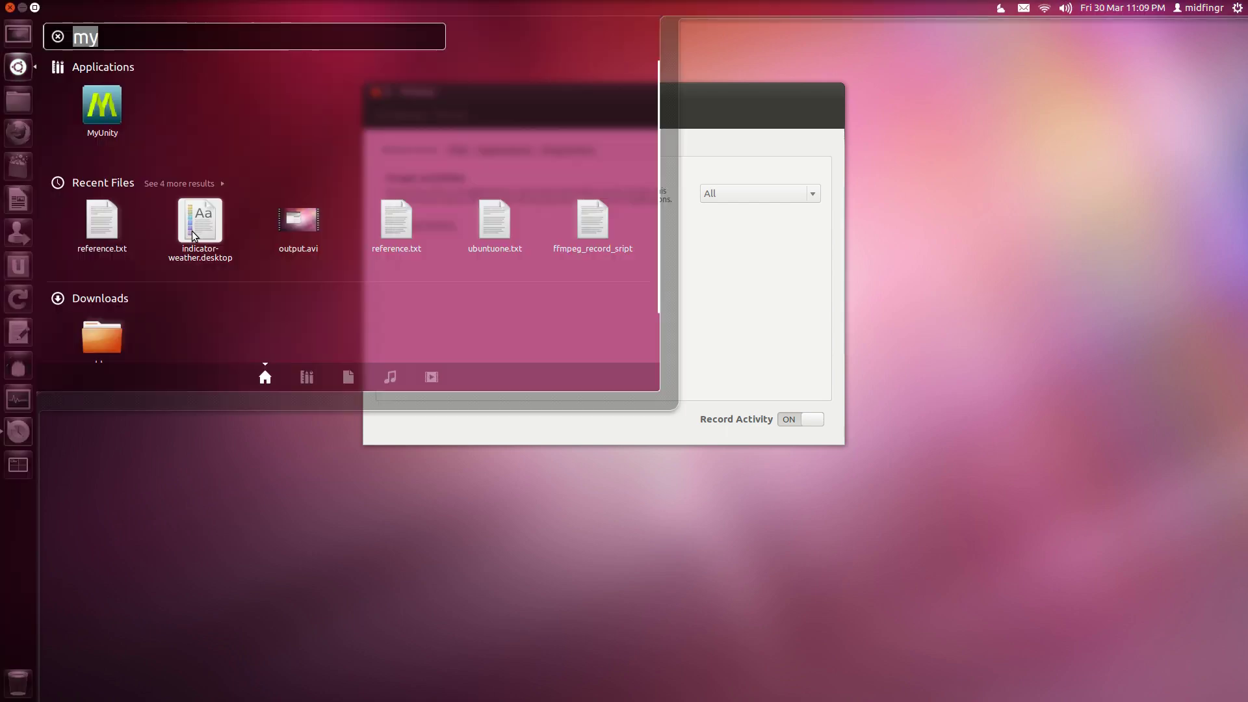
key(super)
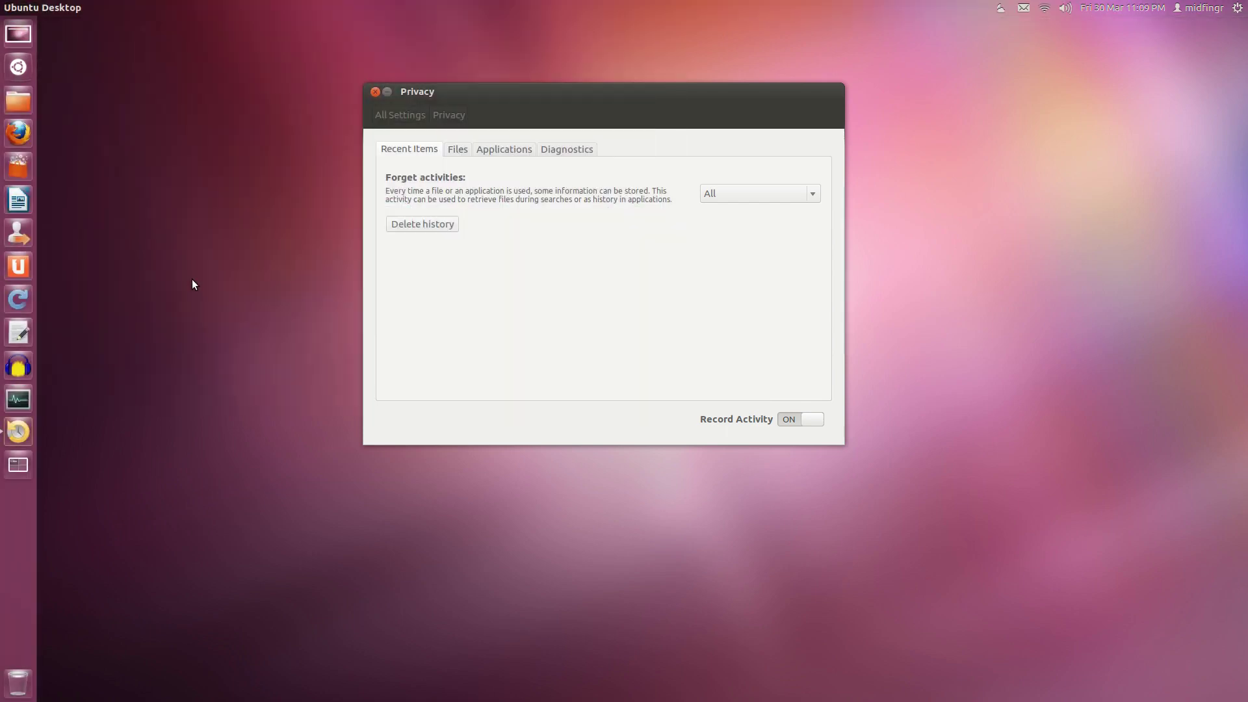
Review the Files, Applications and Diagnostics privacy options, and close the Privacy window
click(455, 150)
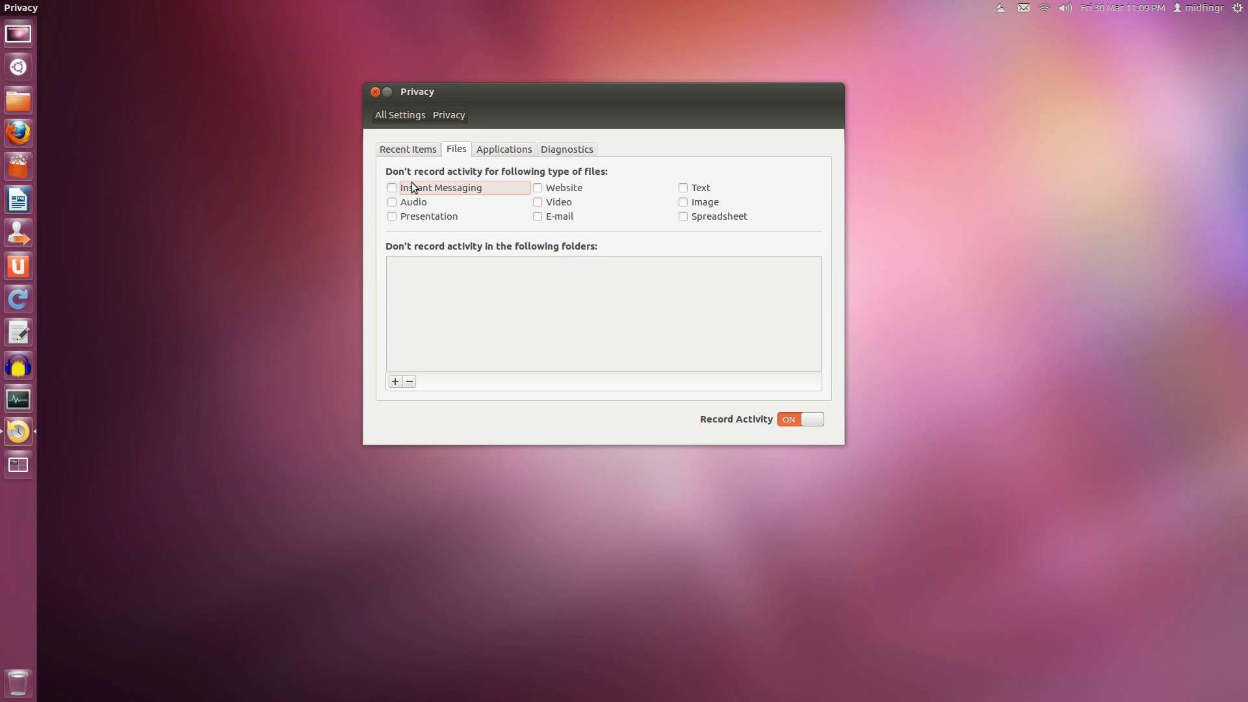
click(506, 147)
click(575, 150)
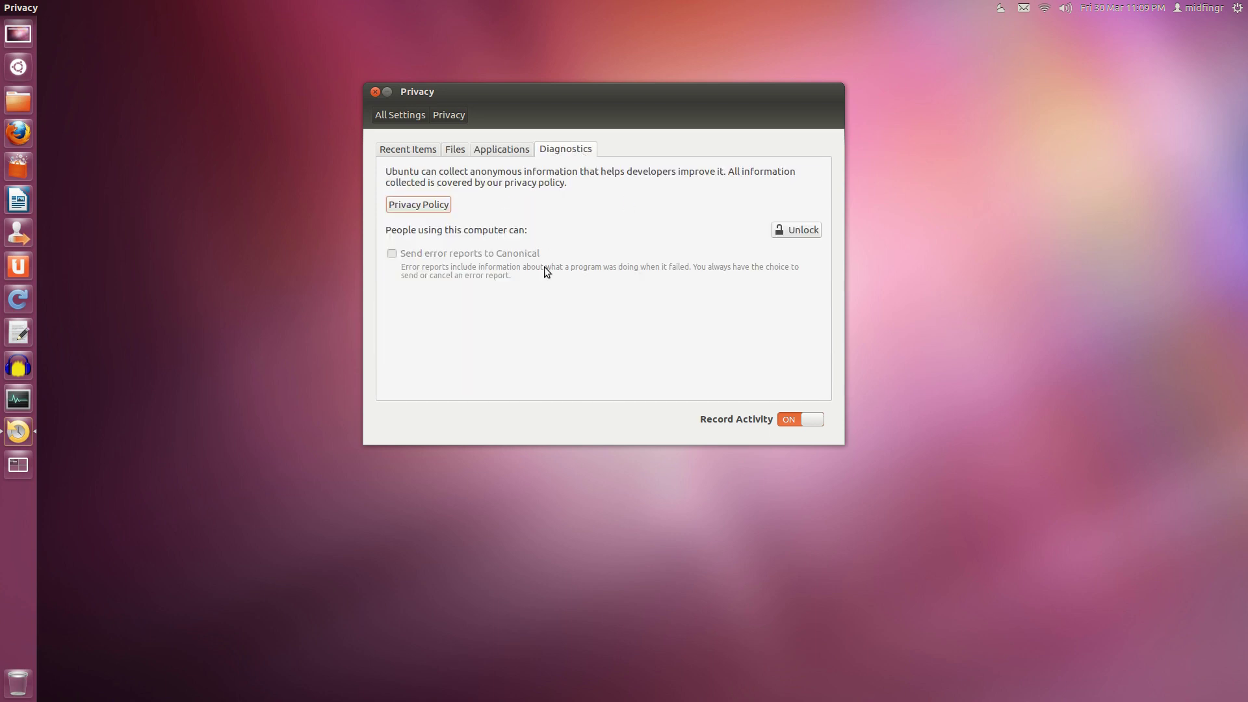
click(375, 92)
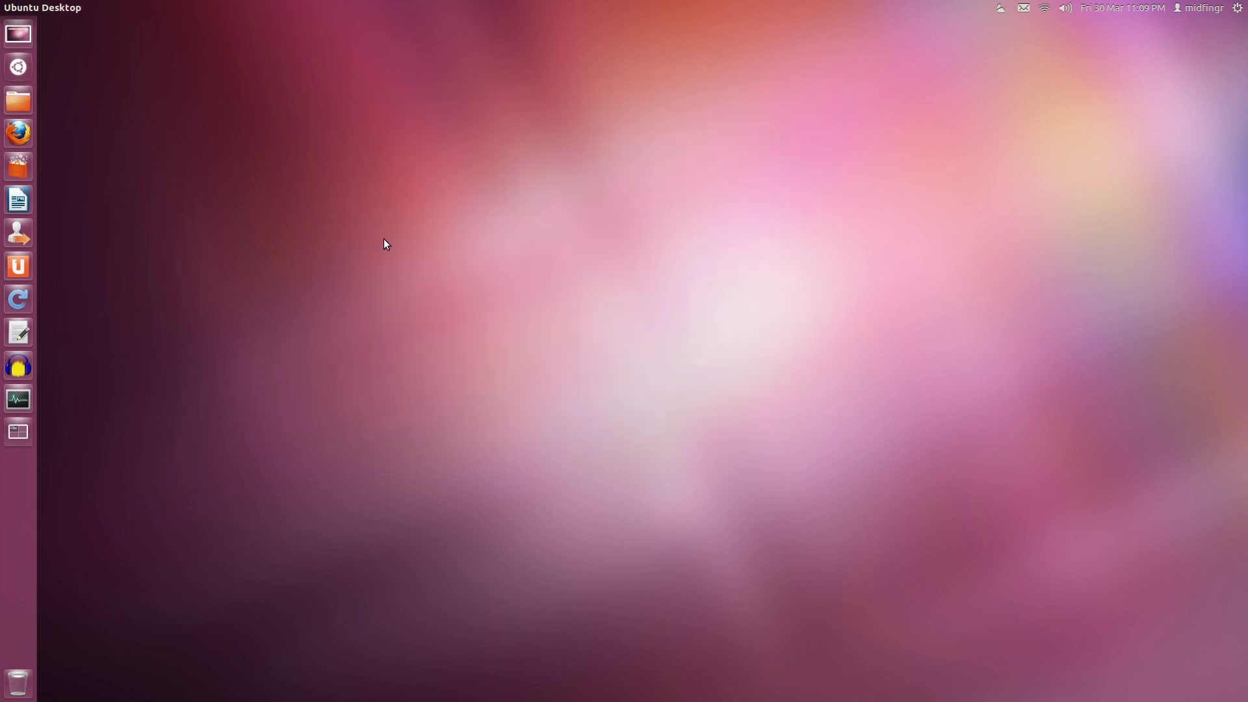
Search the Dash for "x" and open xdiagnose
key(super)
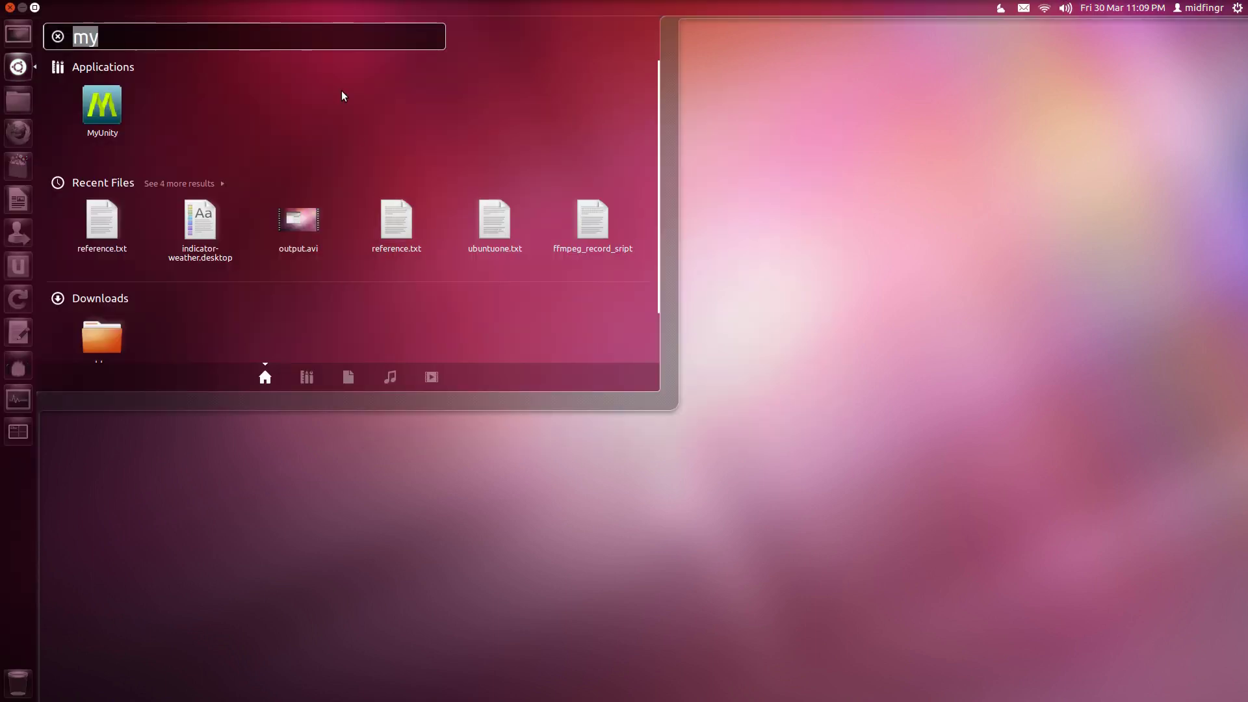
text(x)
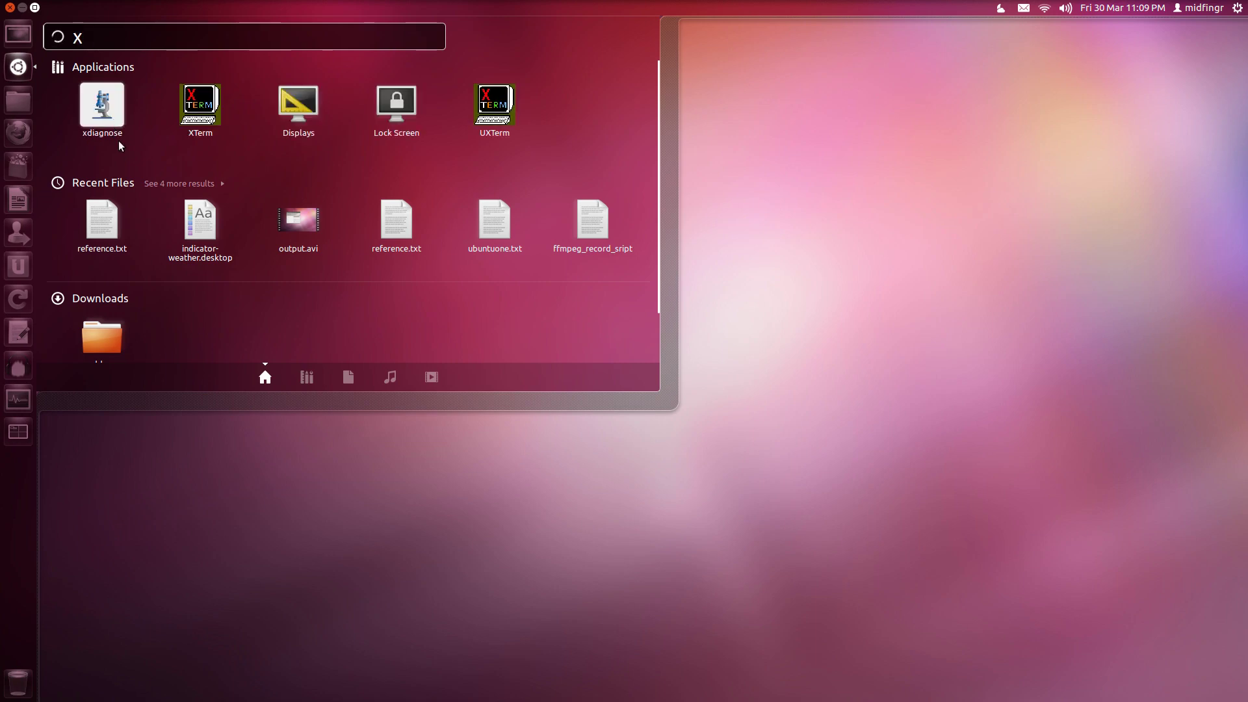
click(102, 106)
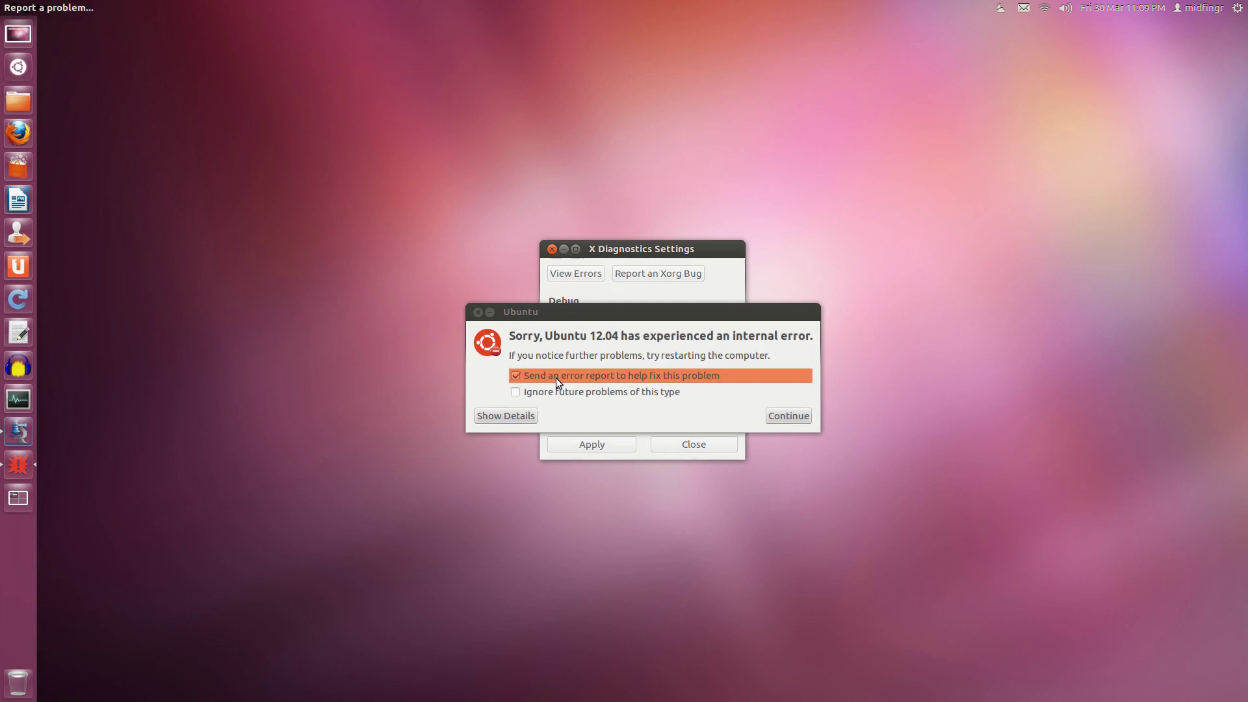
Continue past the internal error dialog with error report sending enabled, and move the X Diagnostics Settings window higher
click(790, 419)
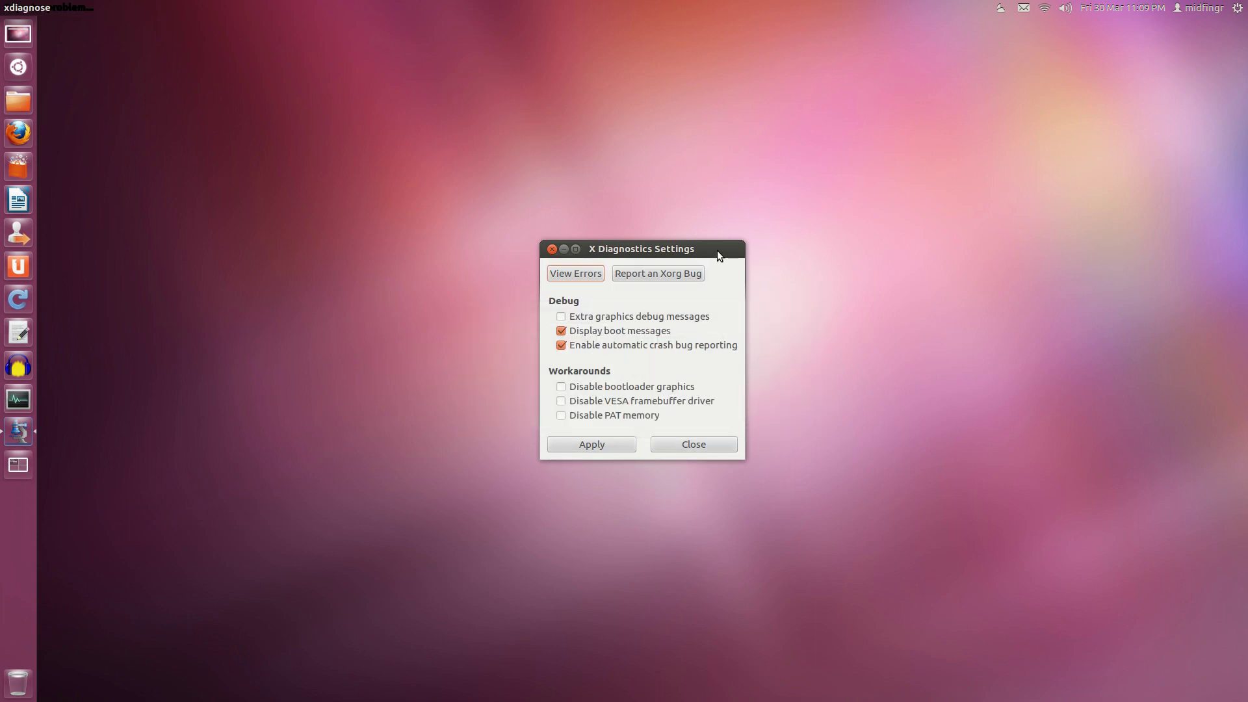
drag(717, 251, 673, 155)
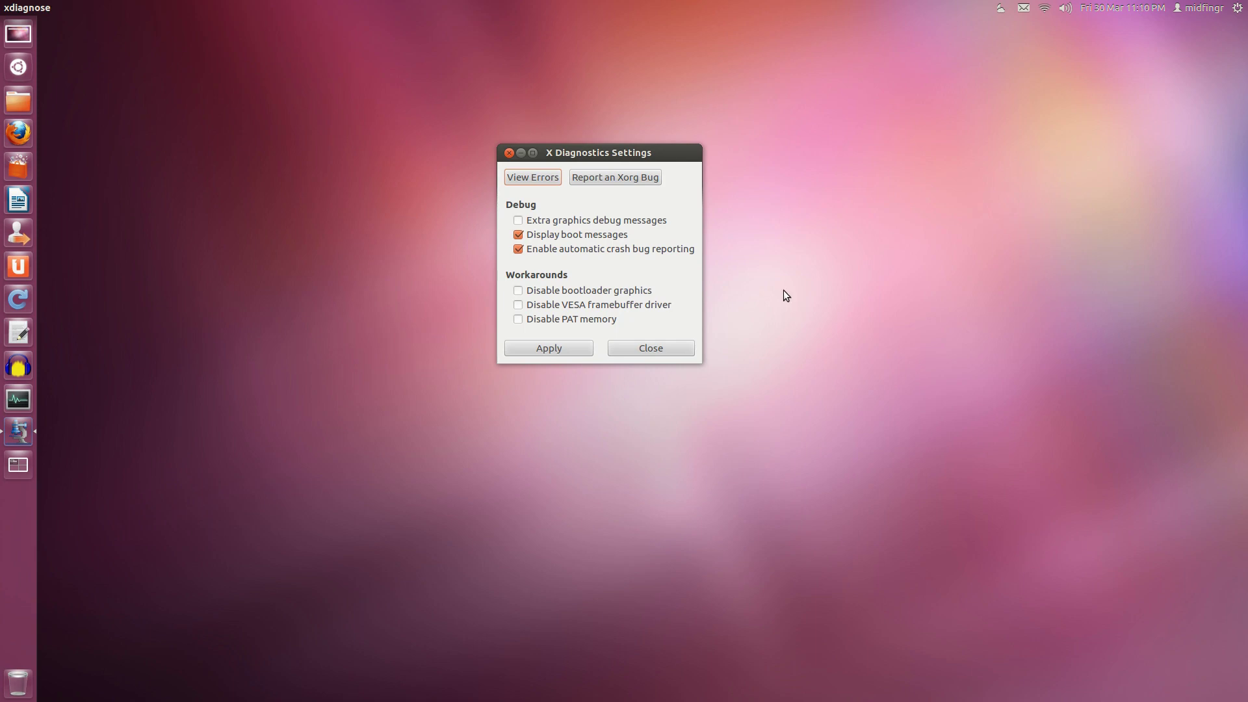
View the Xorg error messages, check what the Display boot messages option does, and close the X Diagnostics Settings window
click(509, 184)
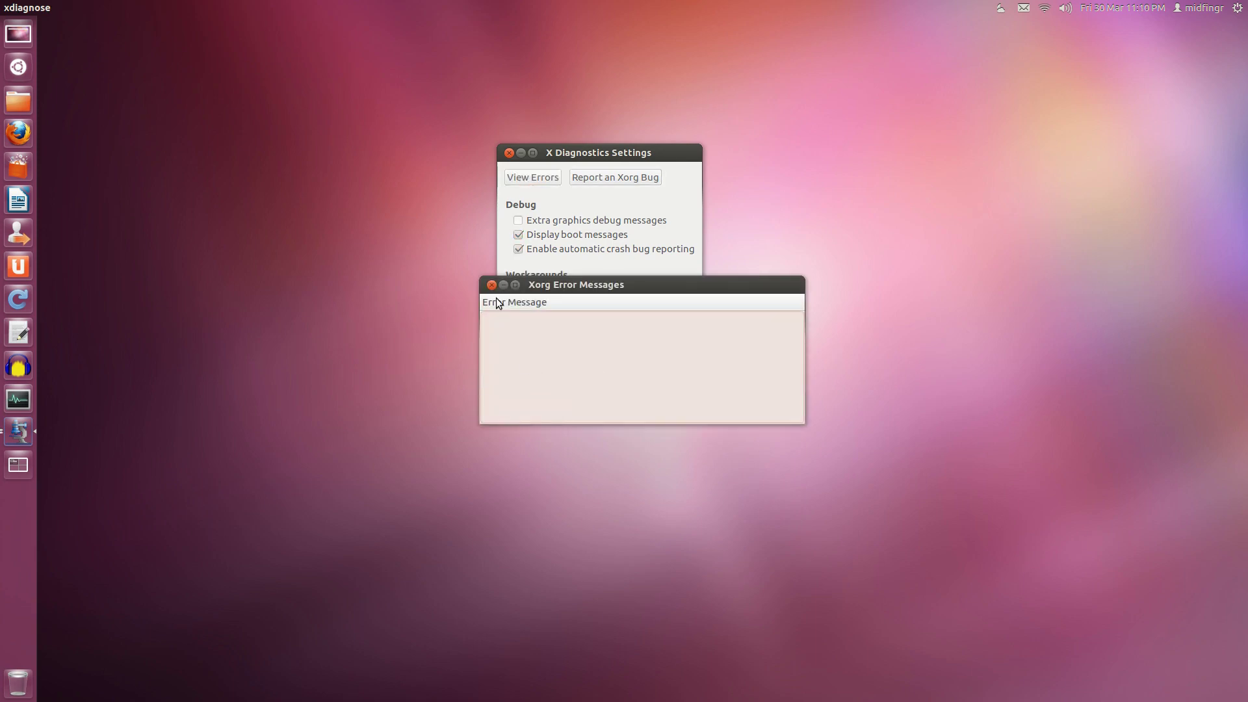
click(492, 285)
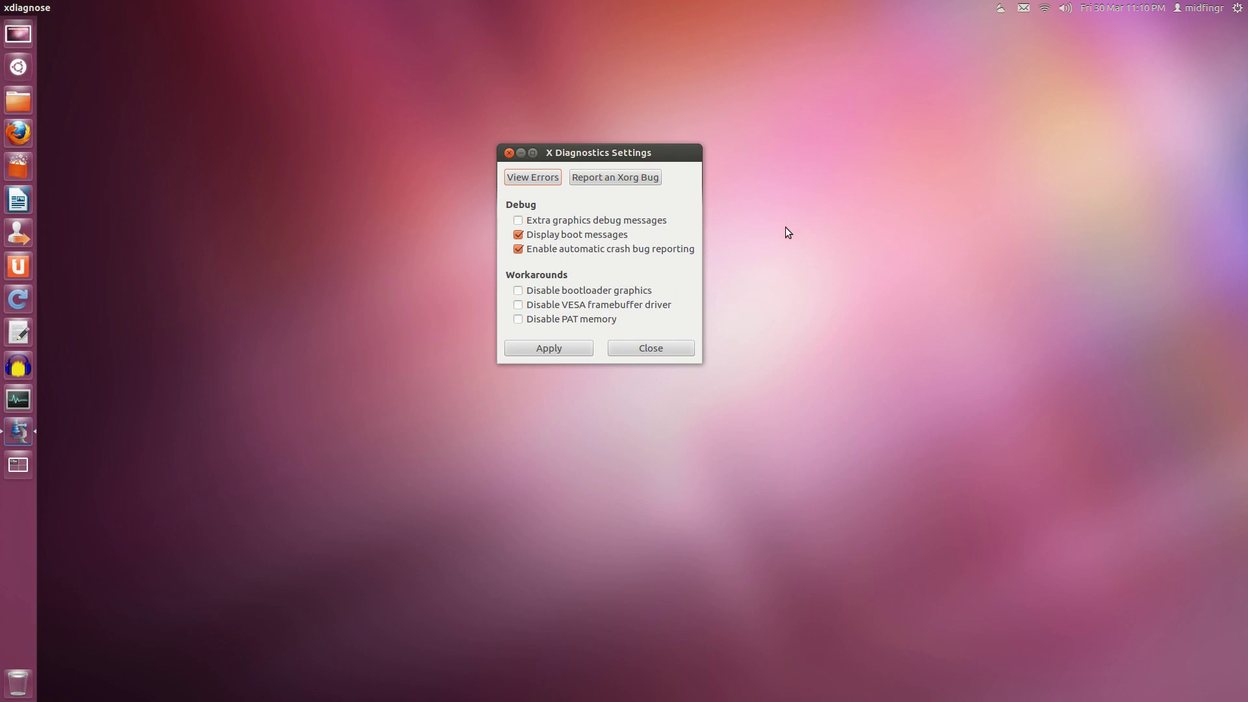
mouse_move(568, 234)
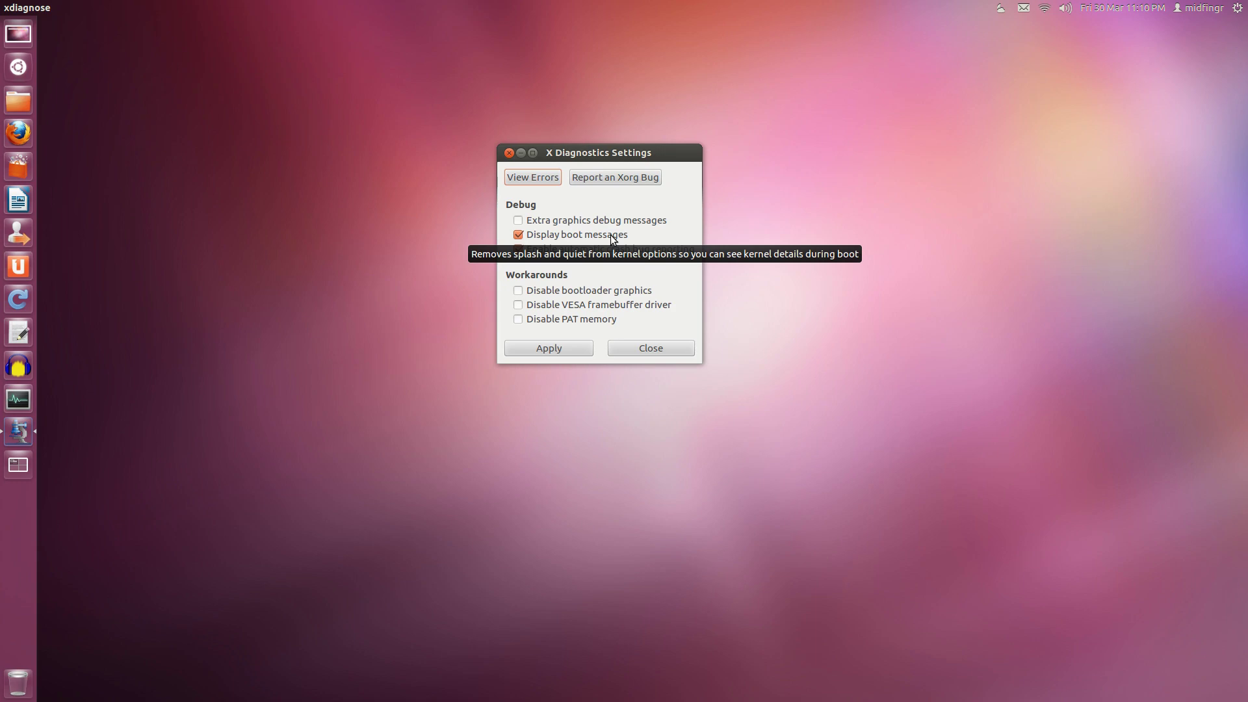
click(666, 347)
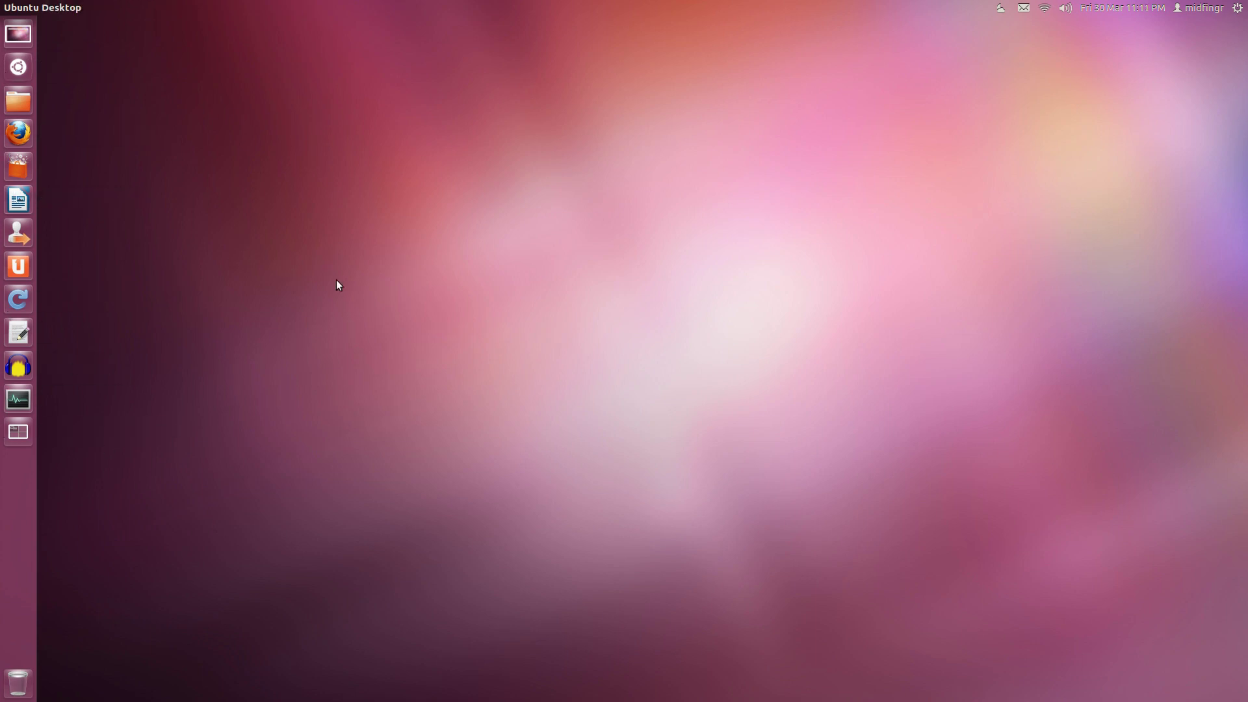
Search the Dash for the Restart and Log Out entries using the terms "re" and "log"
key(super)
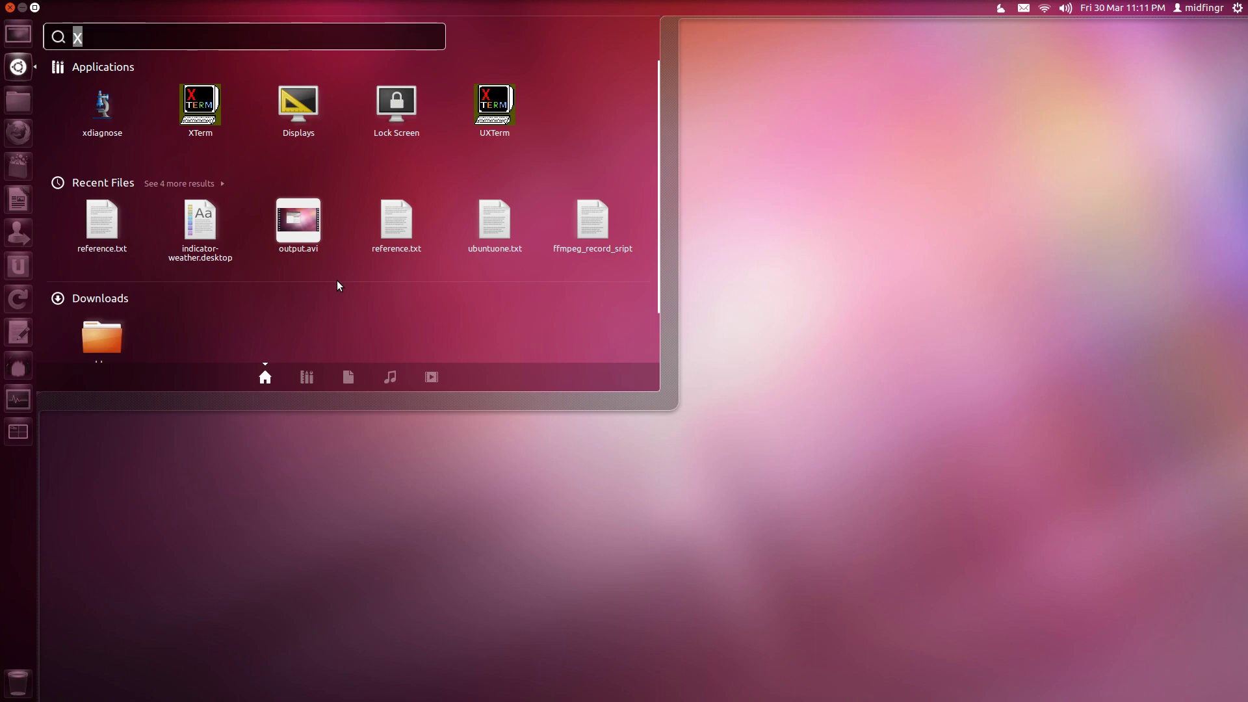
text(re)
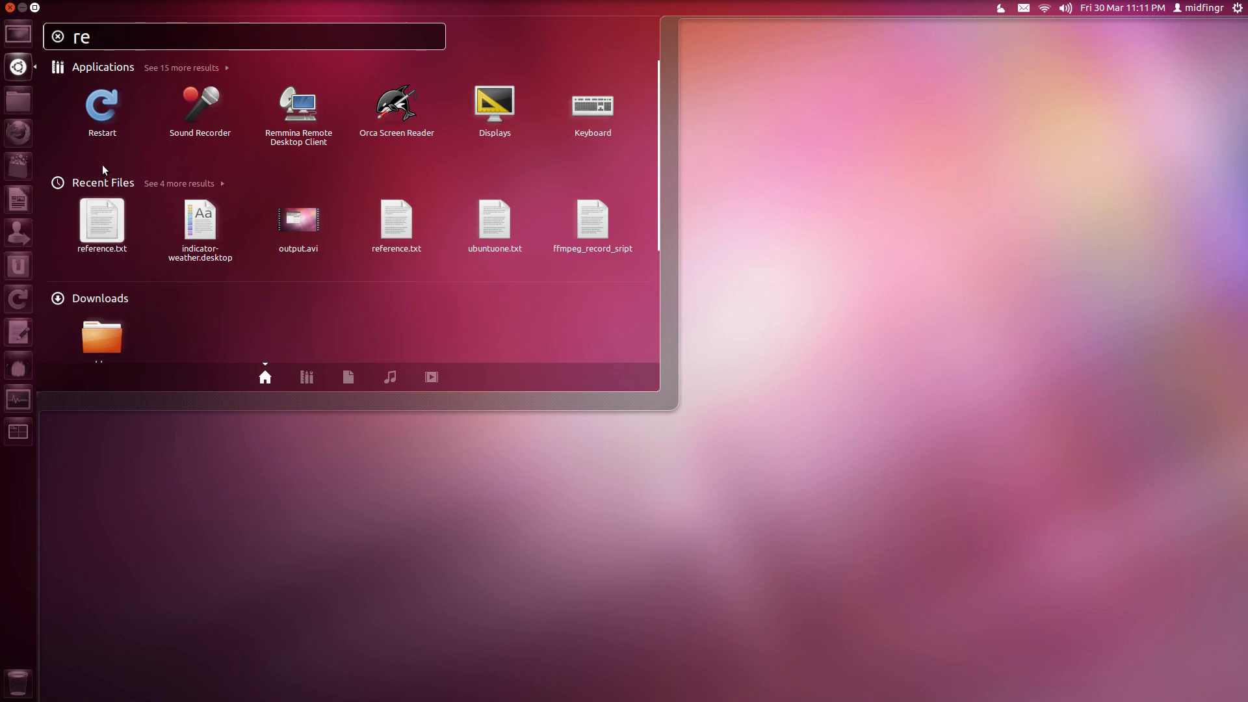
double_click(104, 41)
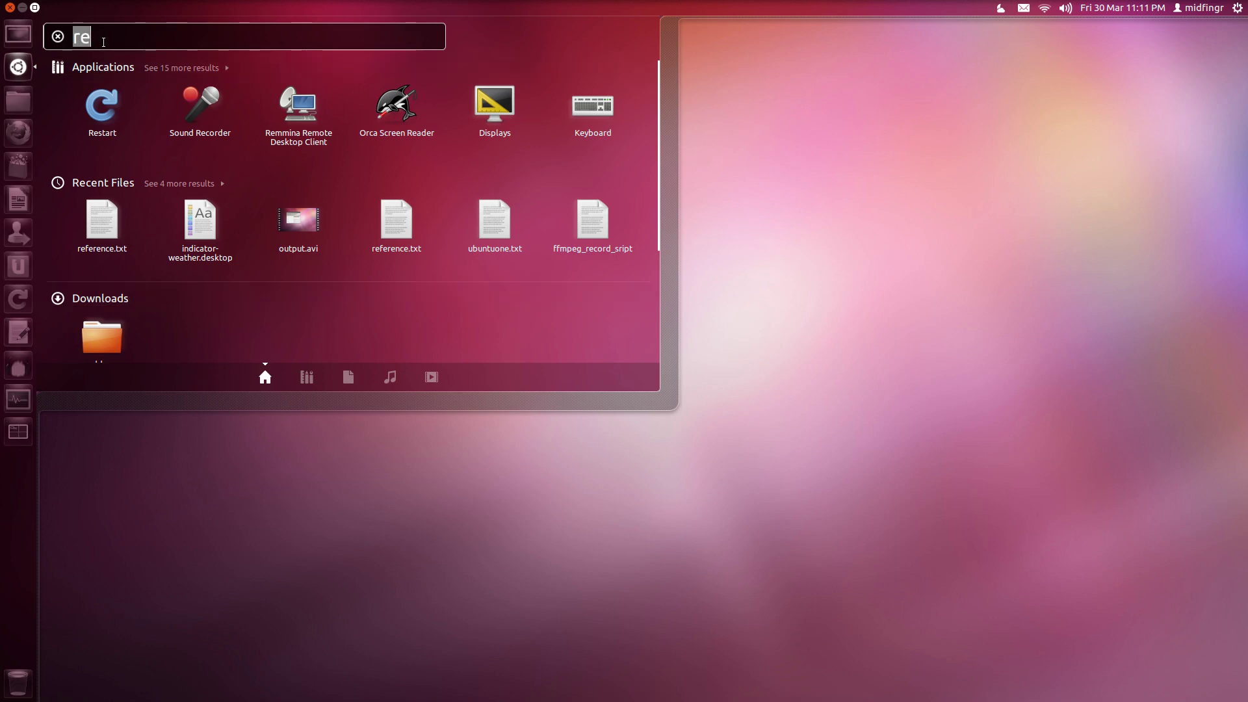
text(log)
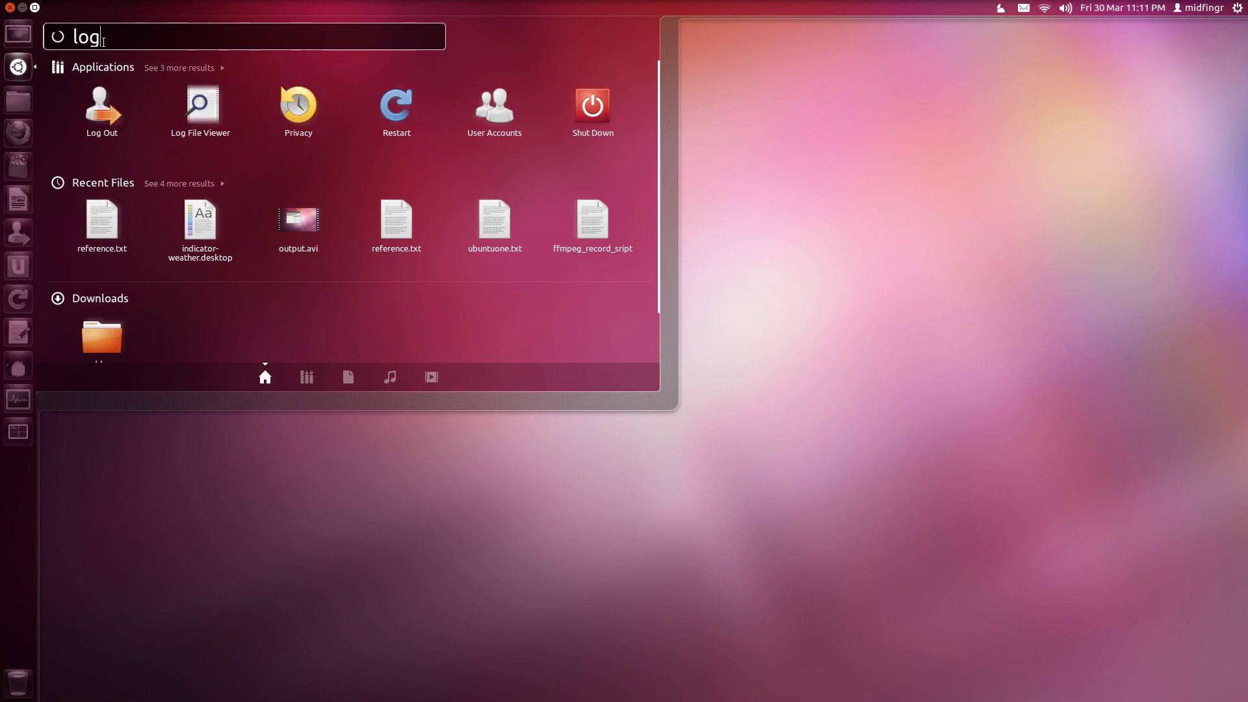
key(Down)
key(Up)
key(Up)
Search the Dash for "shut" and add the Shut Down application to the launcher below System Monitor
double_click(170, 38)
text(sut)
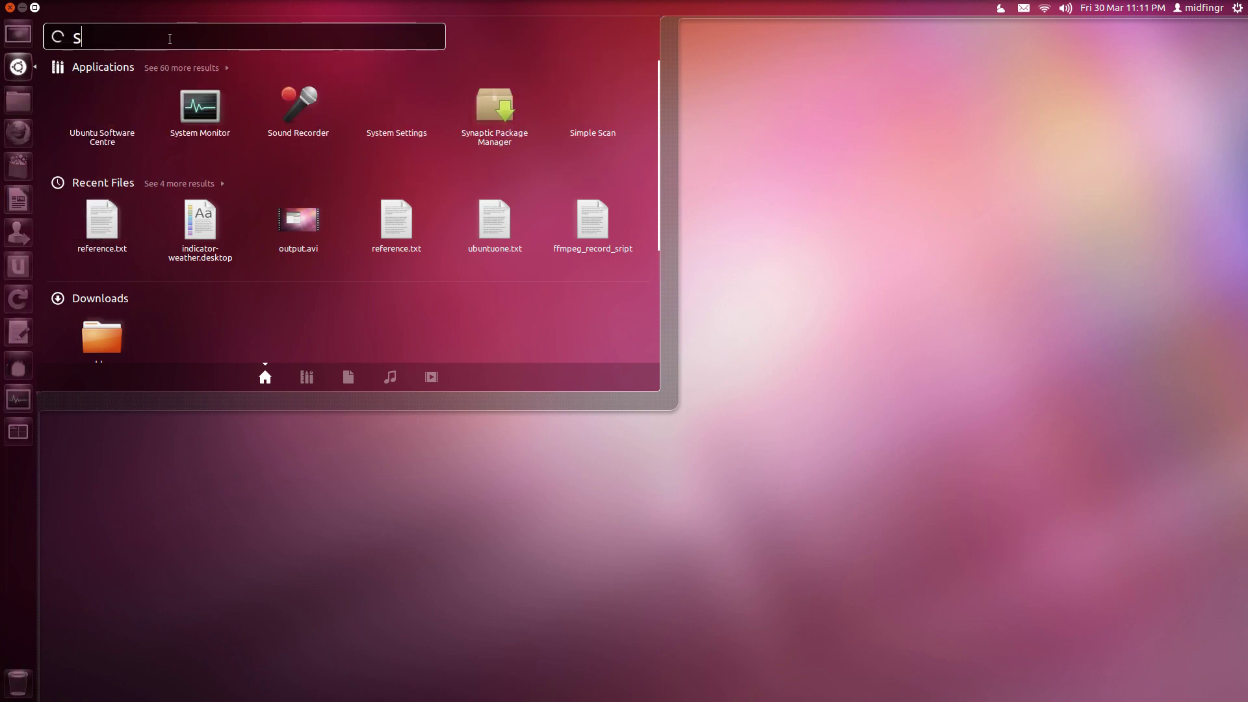
key(BackSpace)
key(BackSpace)
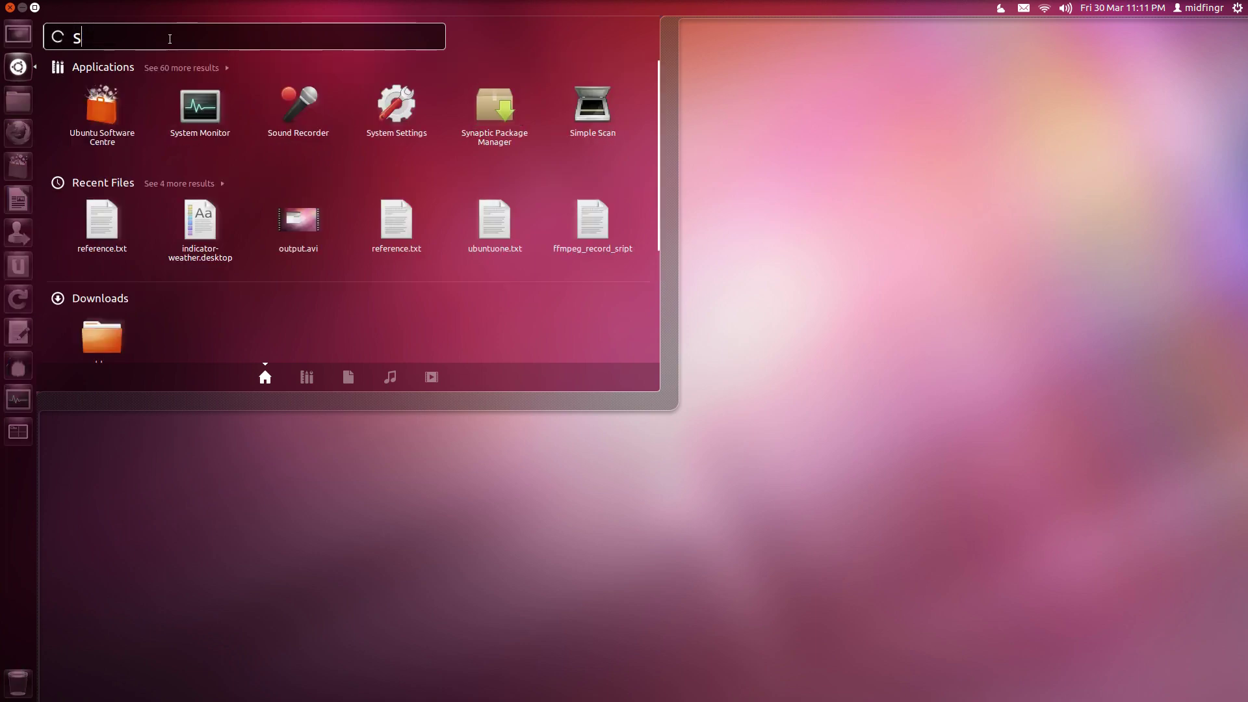
text(hut)
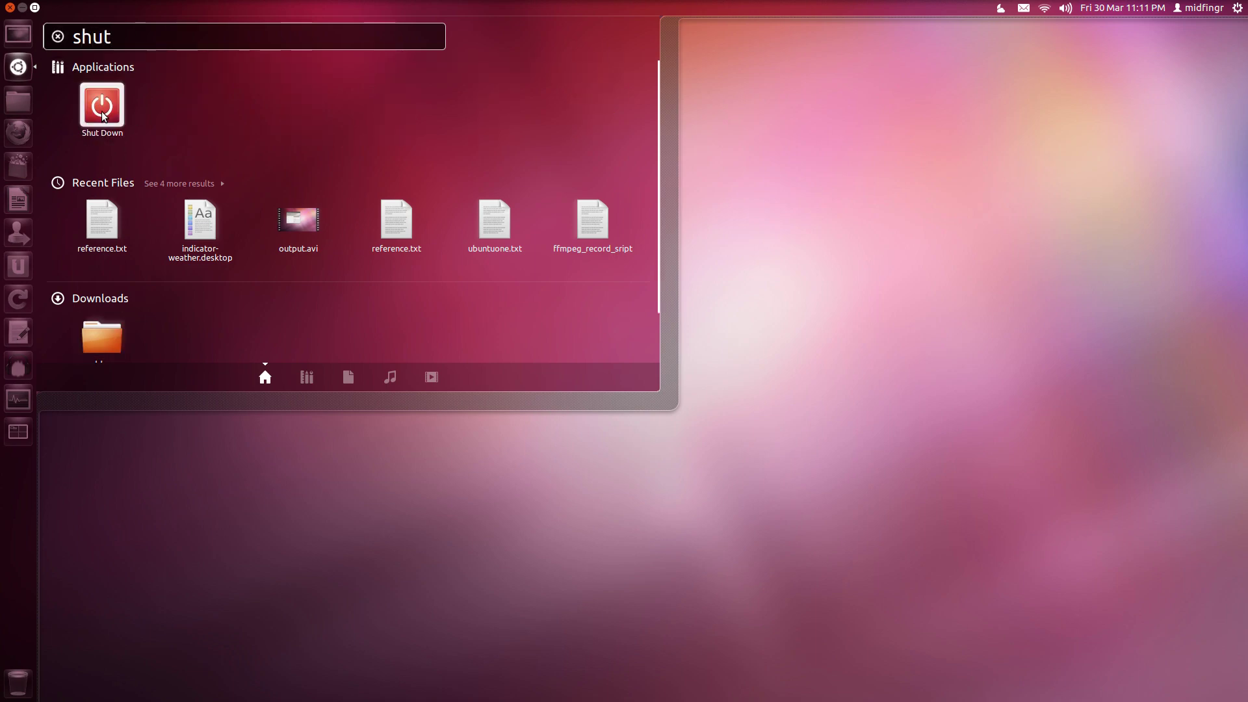
drag(103, 115, 18, 431)
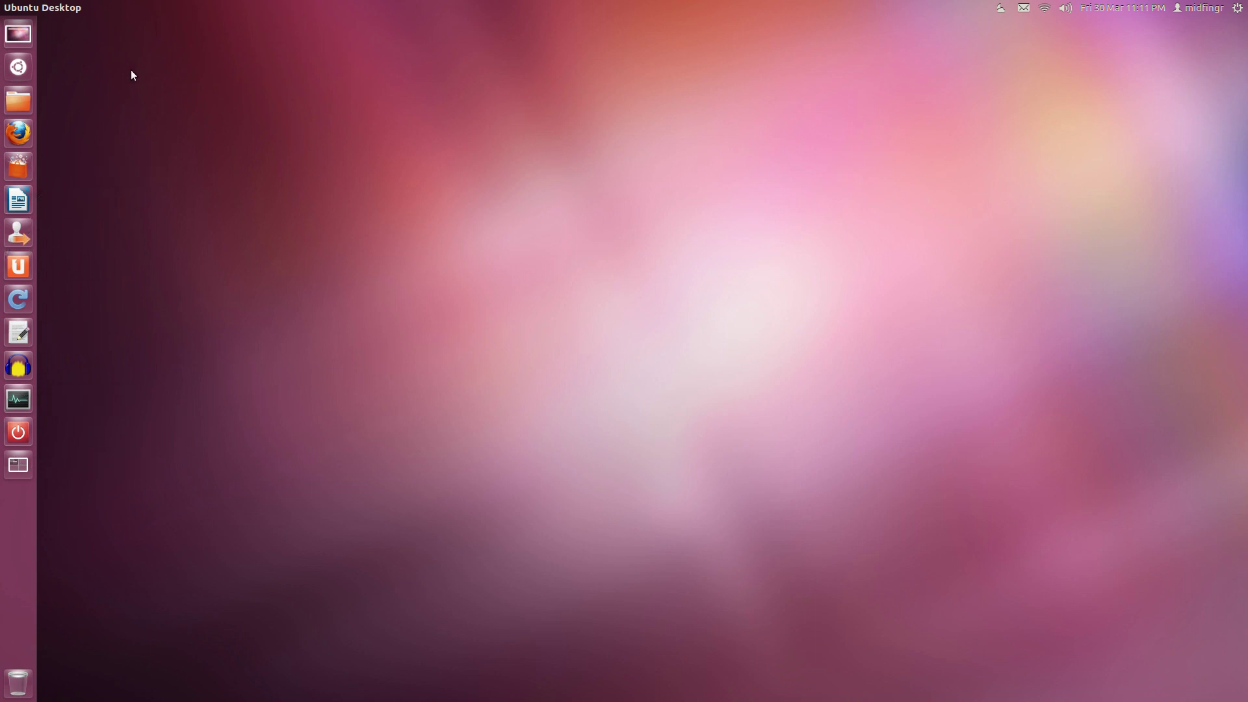
Look through the calendar and the user account switching options among the system indicators, and dismiss them
mouse_move(377, 13)
click(1134, 8)
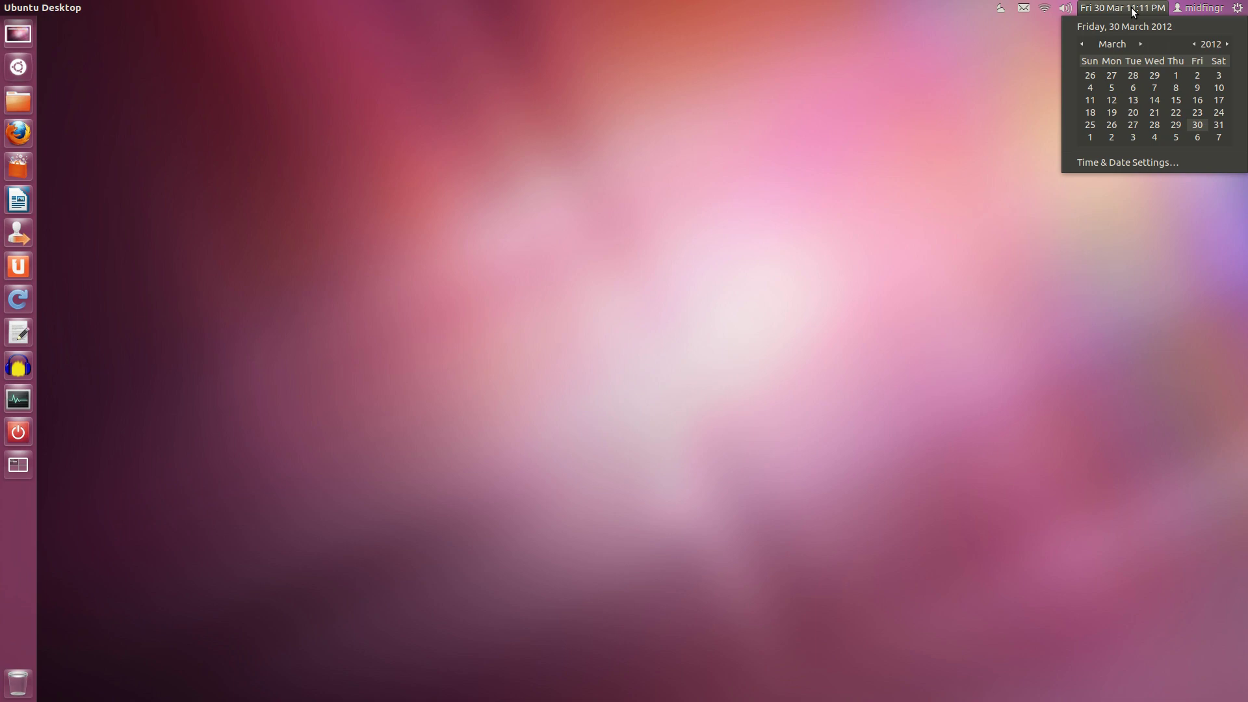
mouse_move(1231, 5)
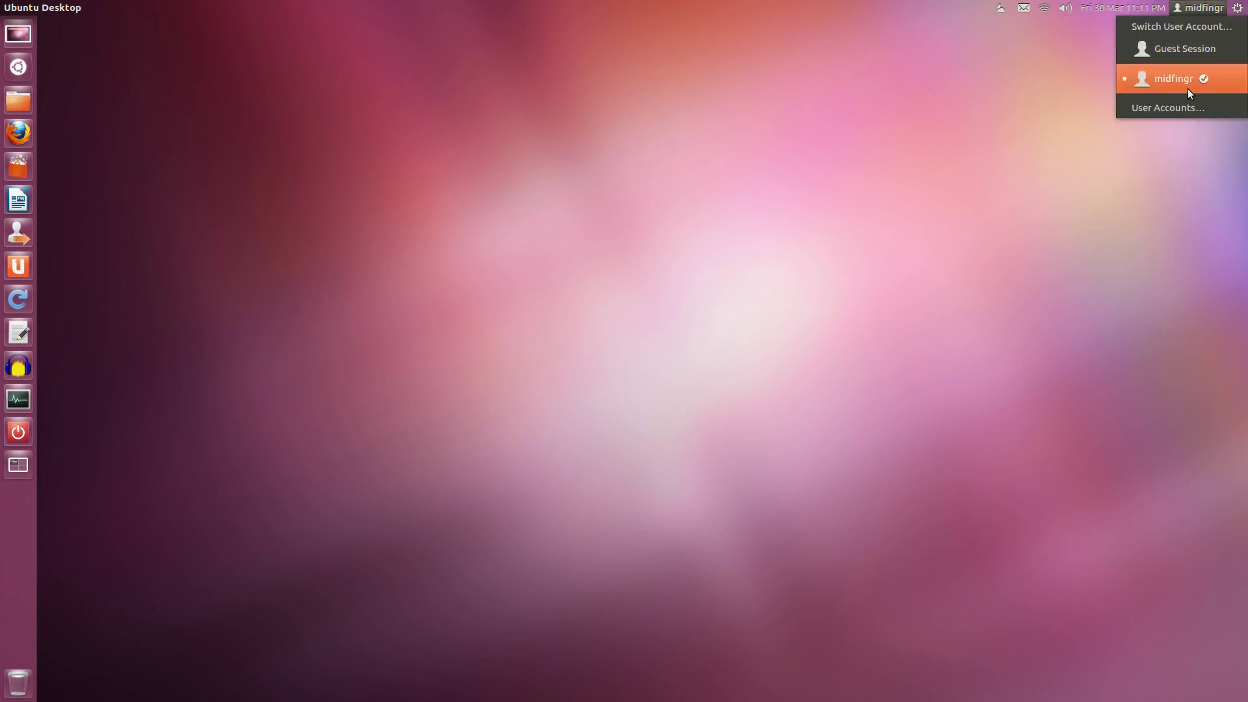
click(984, 182)
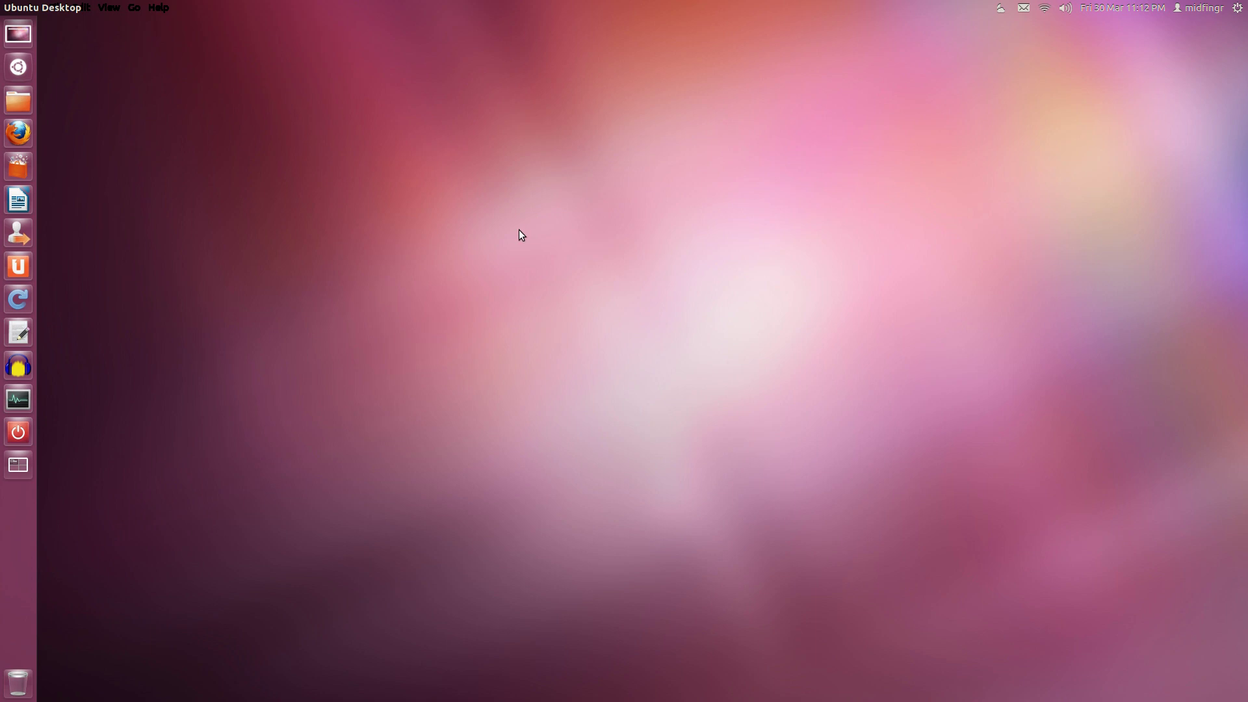
Check the options available on the empty desktop, dismiss them, and bring up the Guake Terminal running the screen recording
right_click(623, 258)
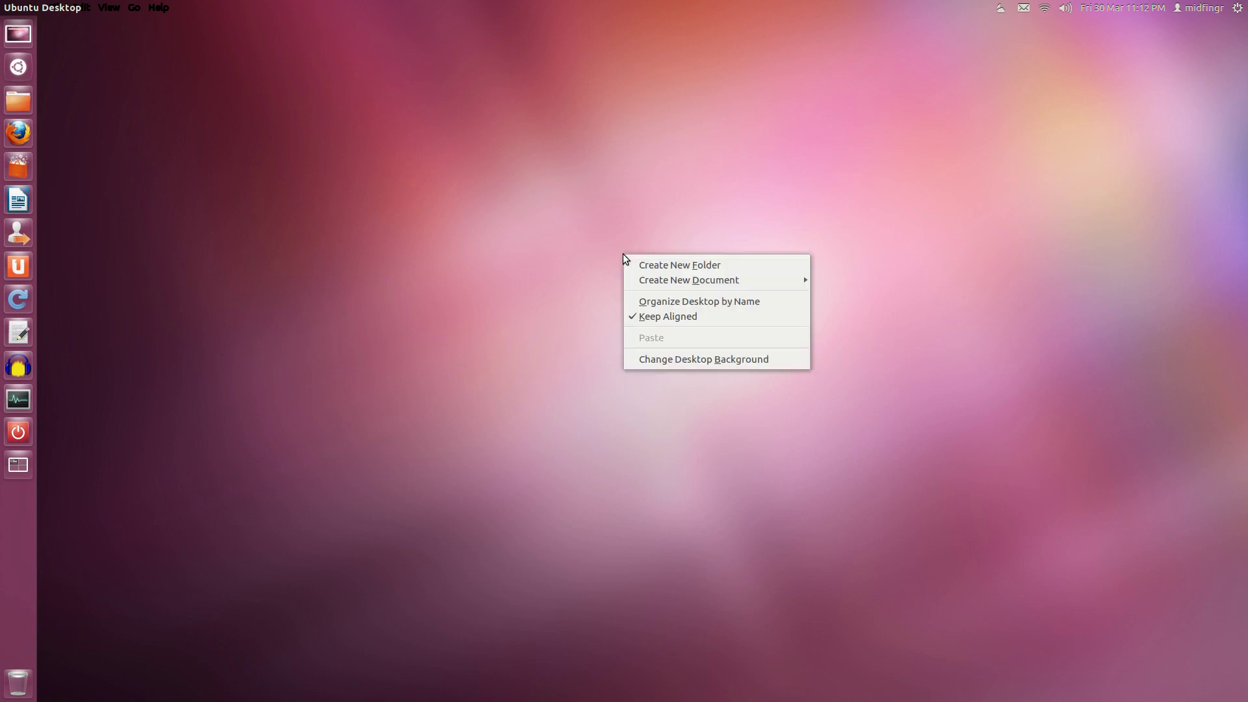
click(985, 225)
key(F12)
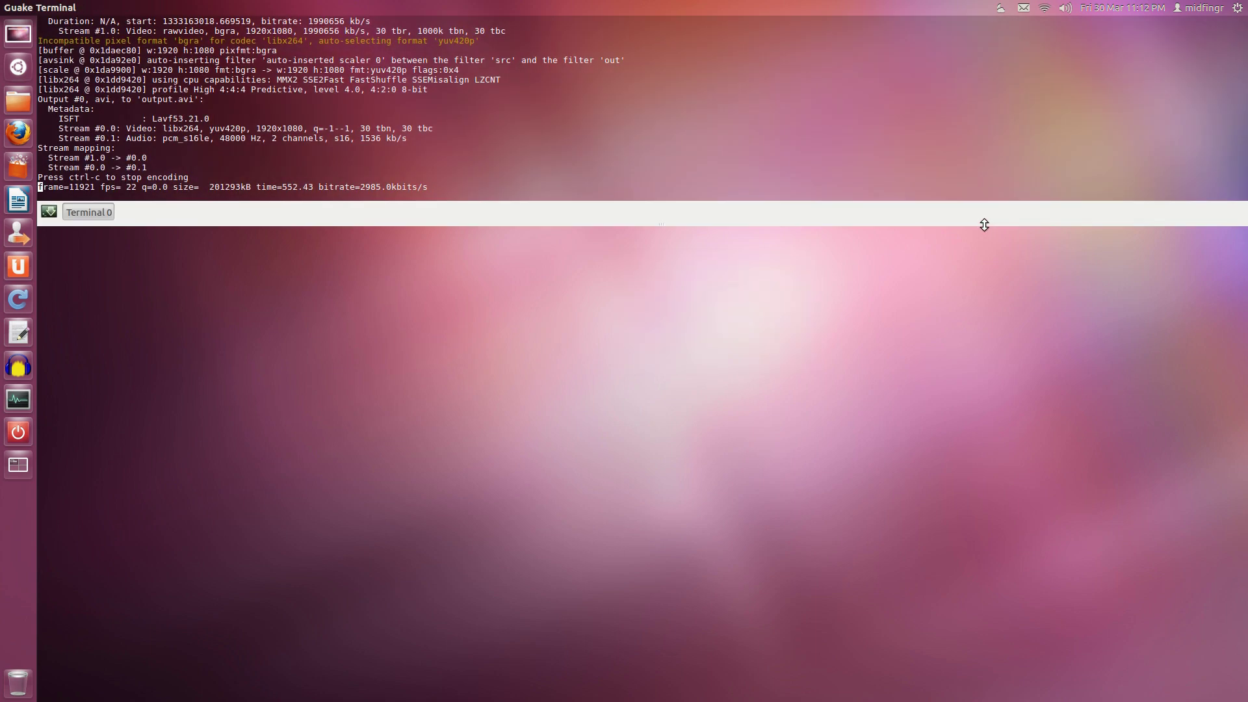